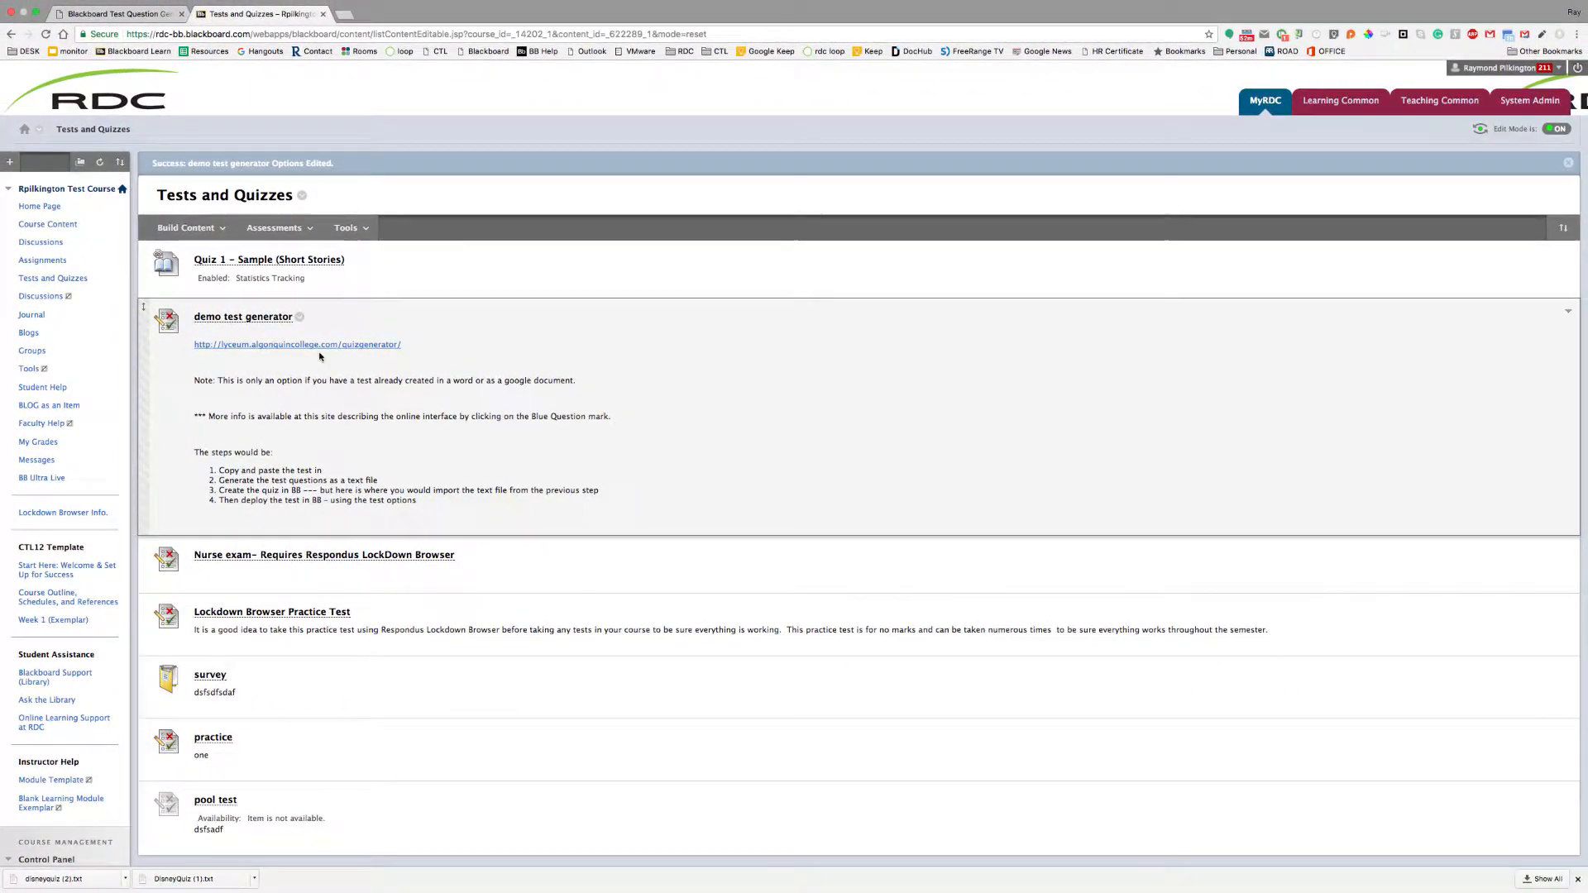
Read the Test Question Generator's detailed instructions popup for the disney quiz, then close it
click(132, 14)
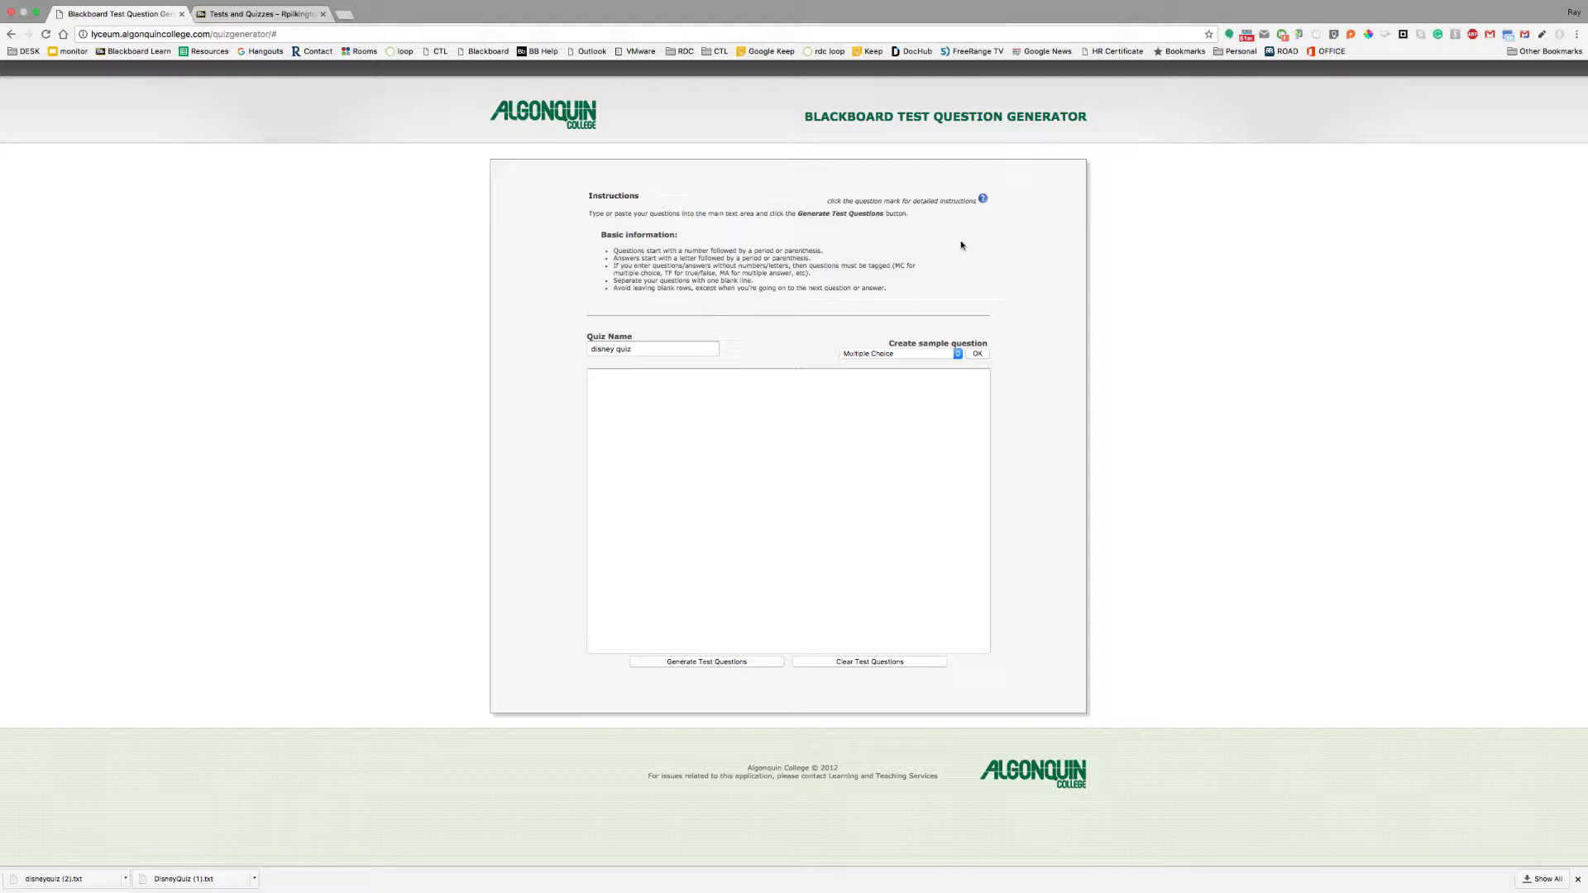
click(982, 198)
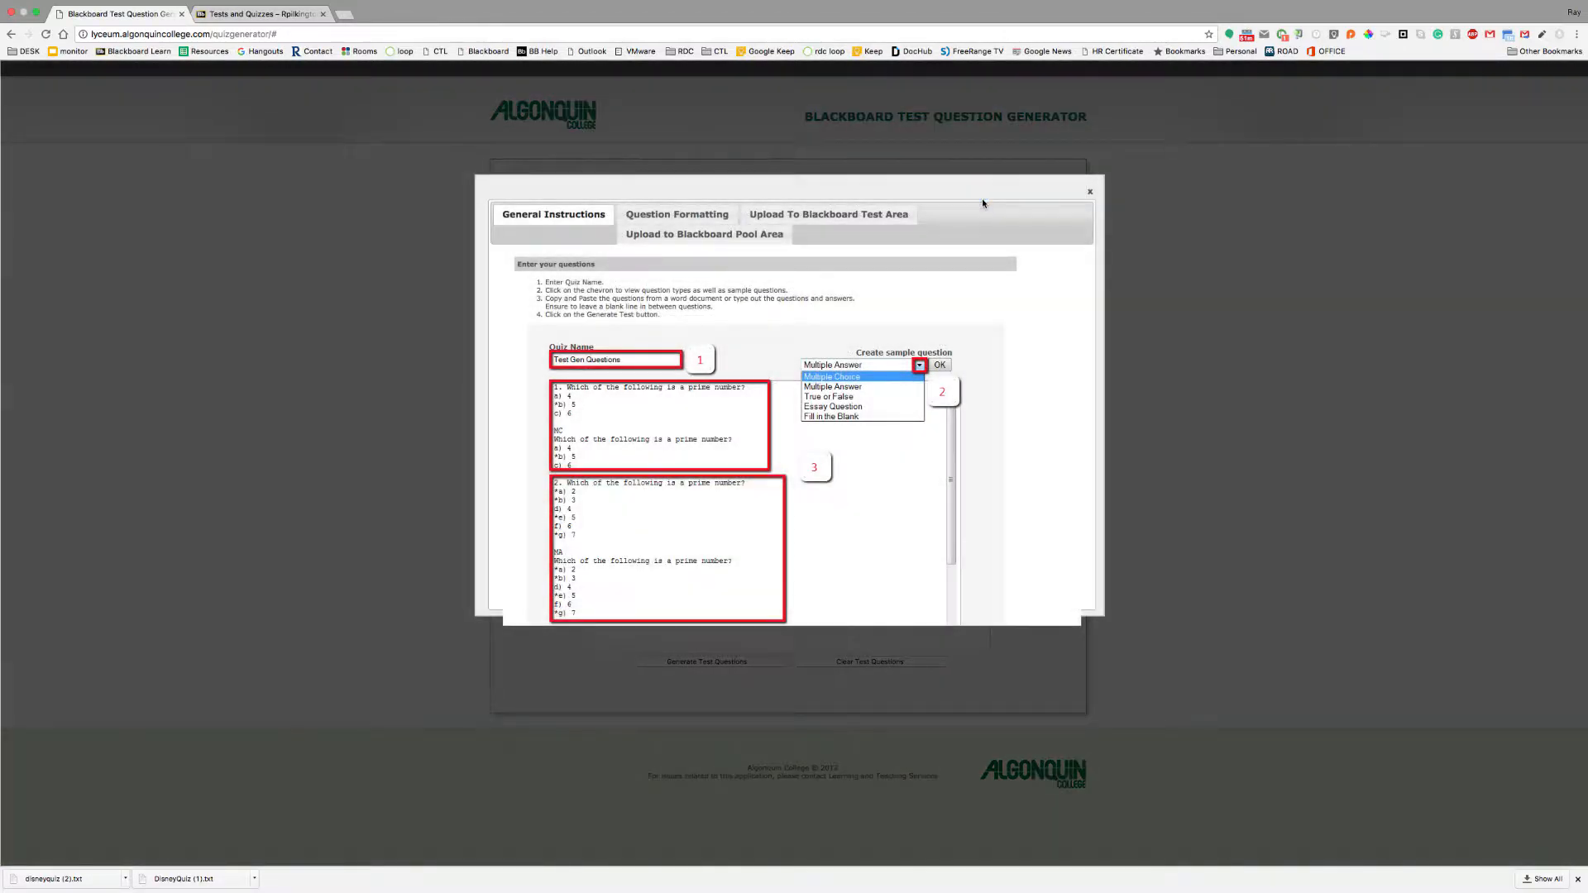
scroll(977, 321, down, 2)
scroll(977, 321, down, 1)
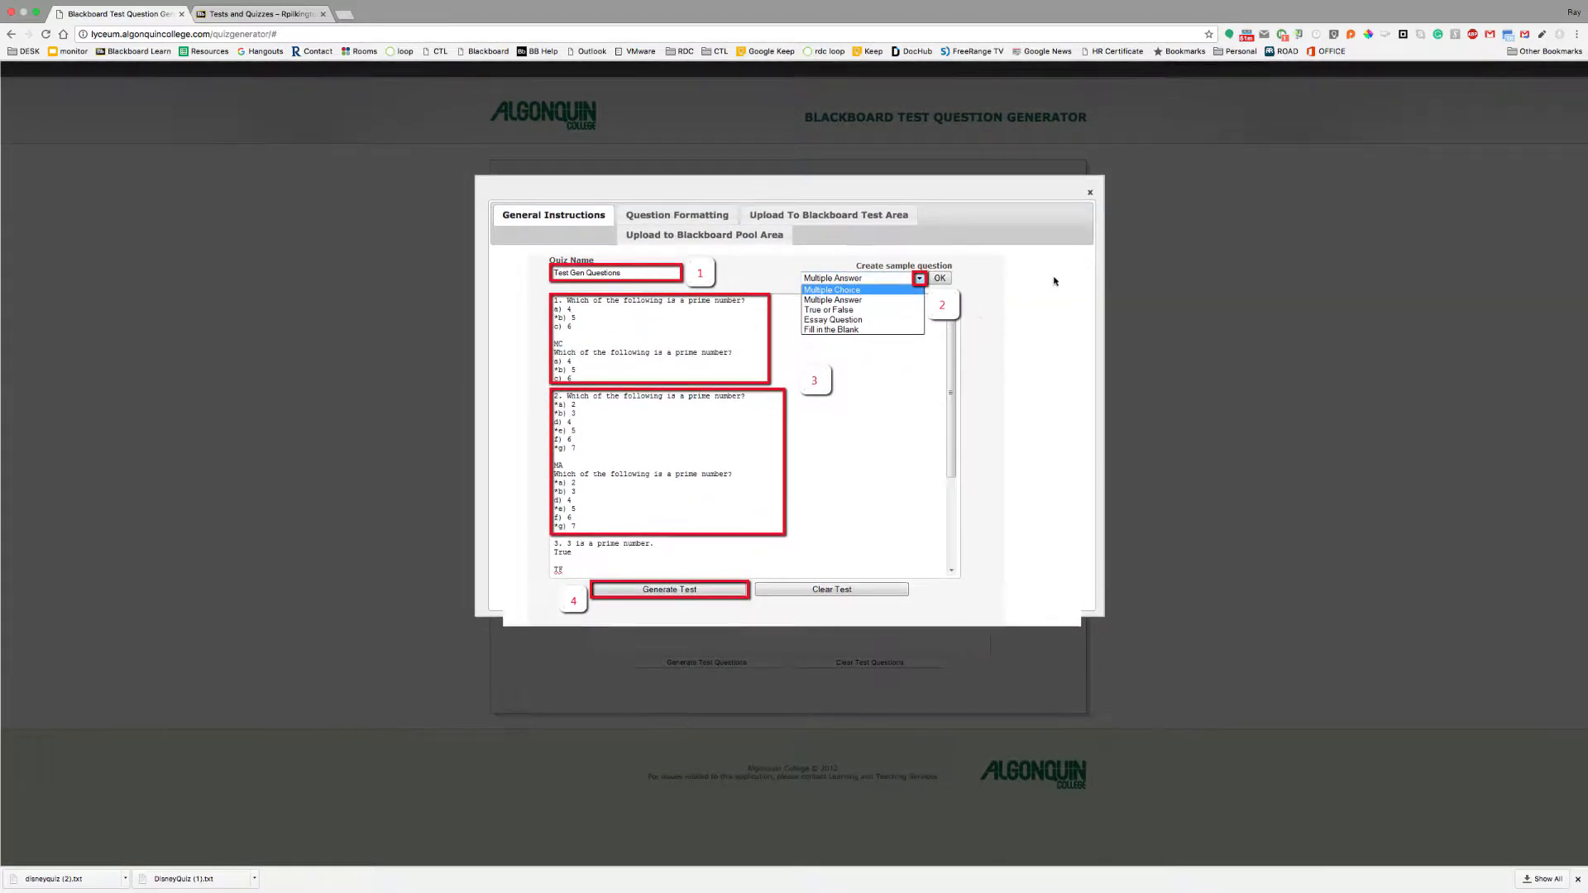
click(1091, 195)
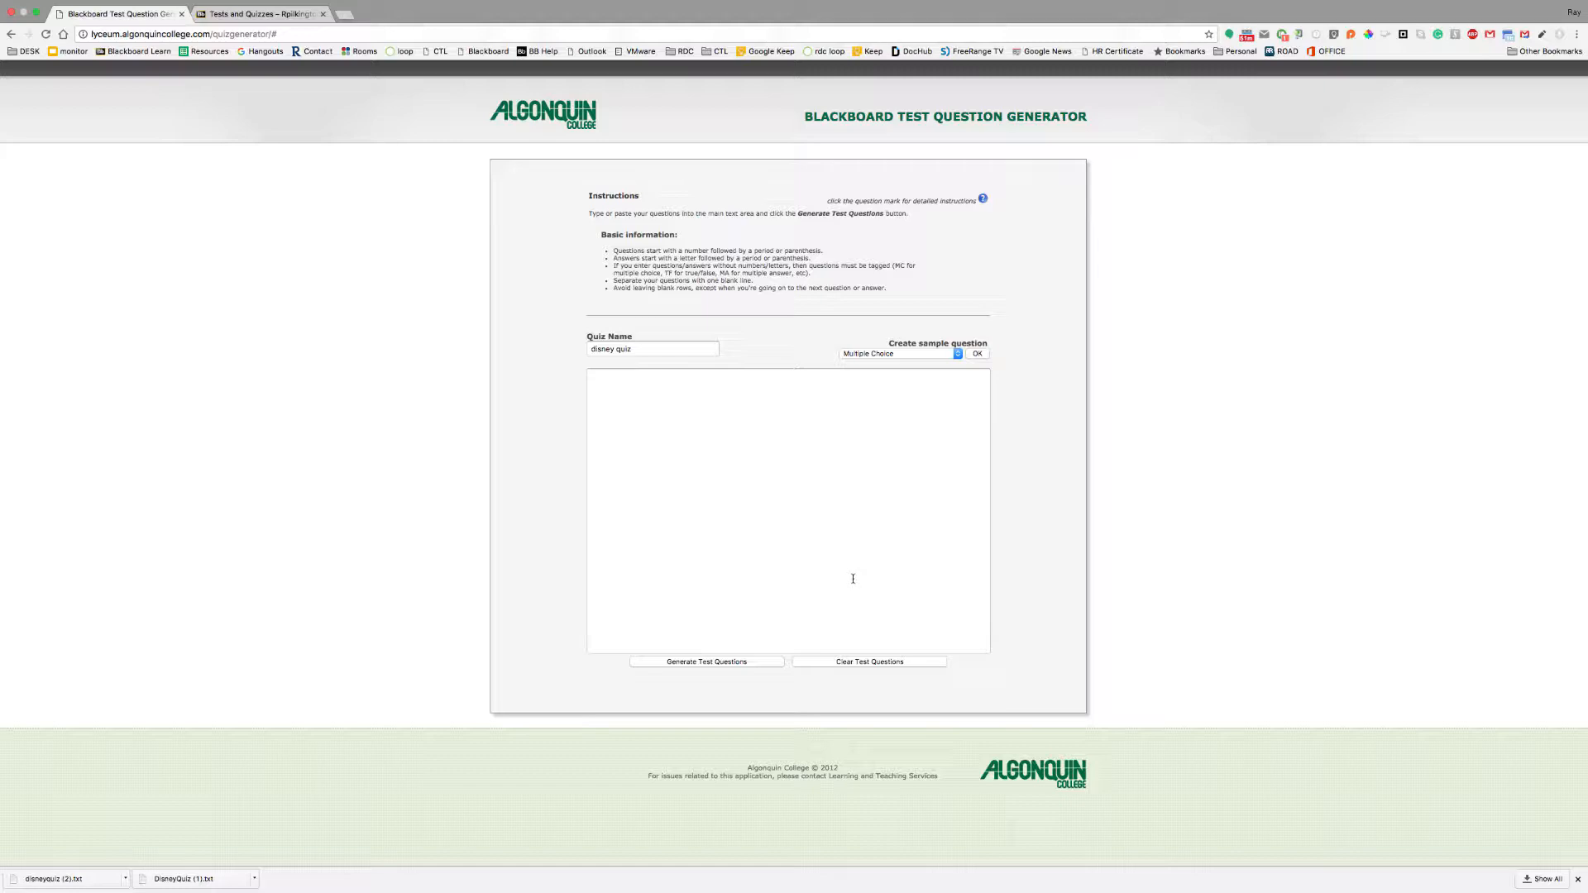
Copy the Disney questions from disneyquiz.txt.txt in TextEdit and go back to Chrome
mouse_move(1035, 887)
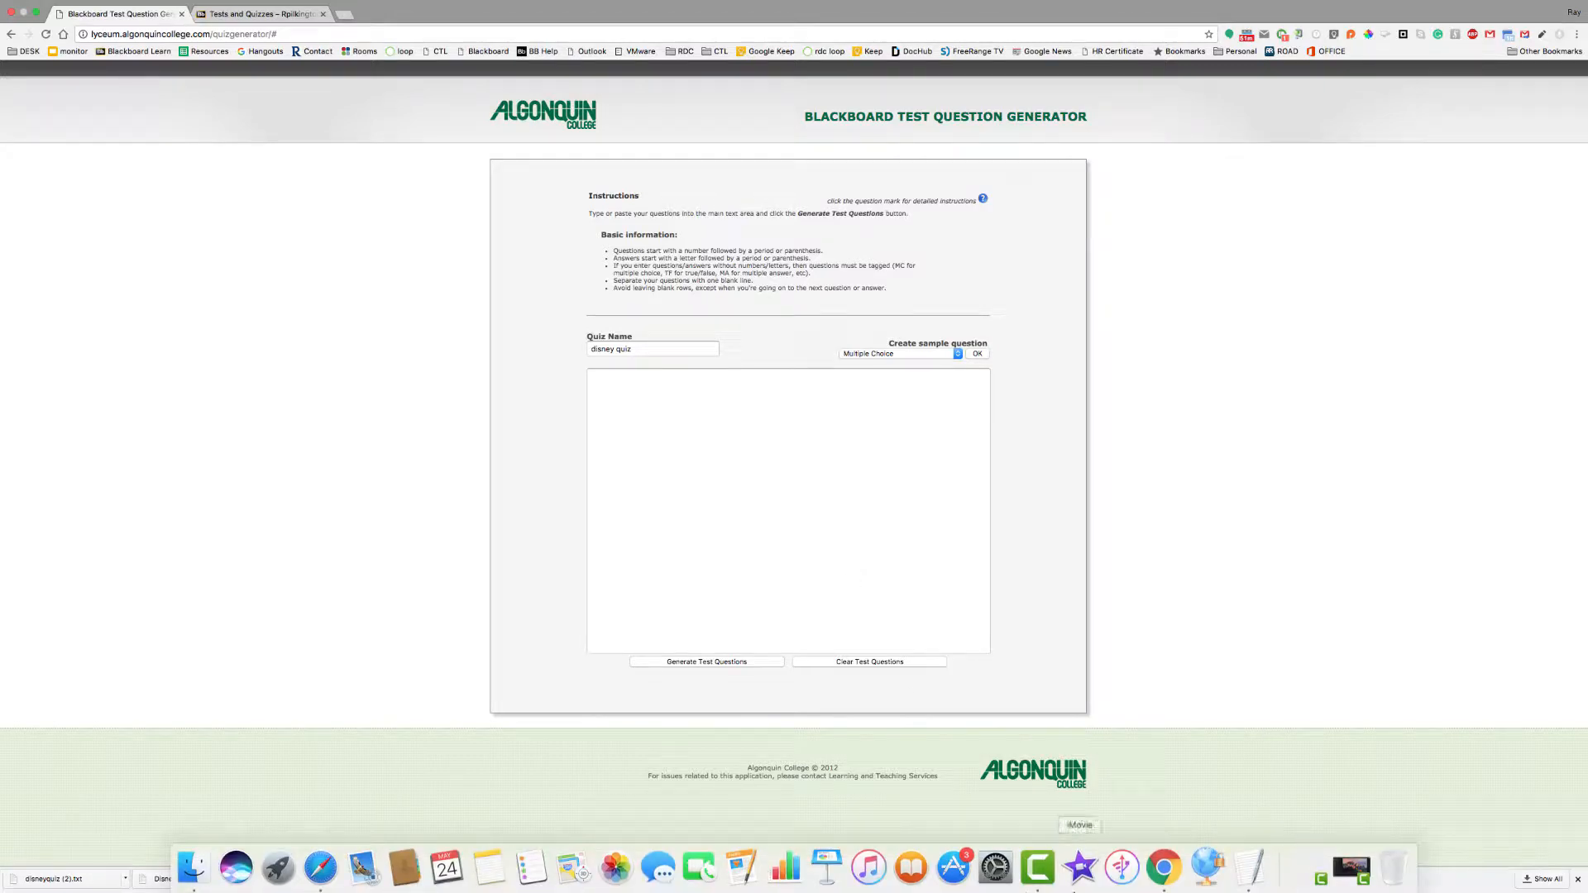
click(1244, 875)
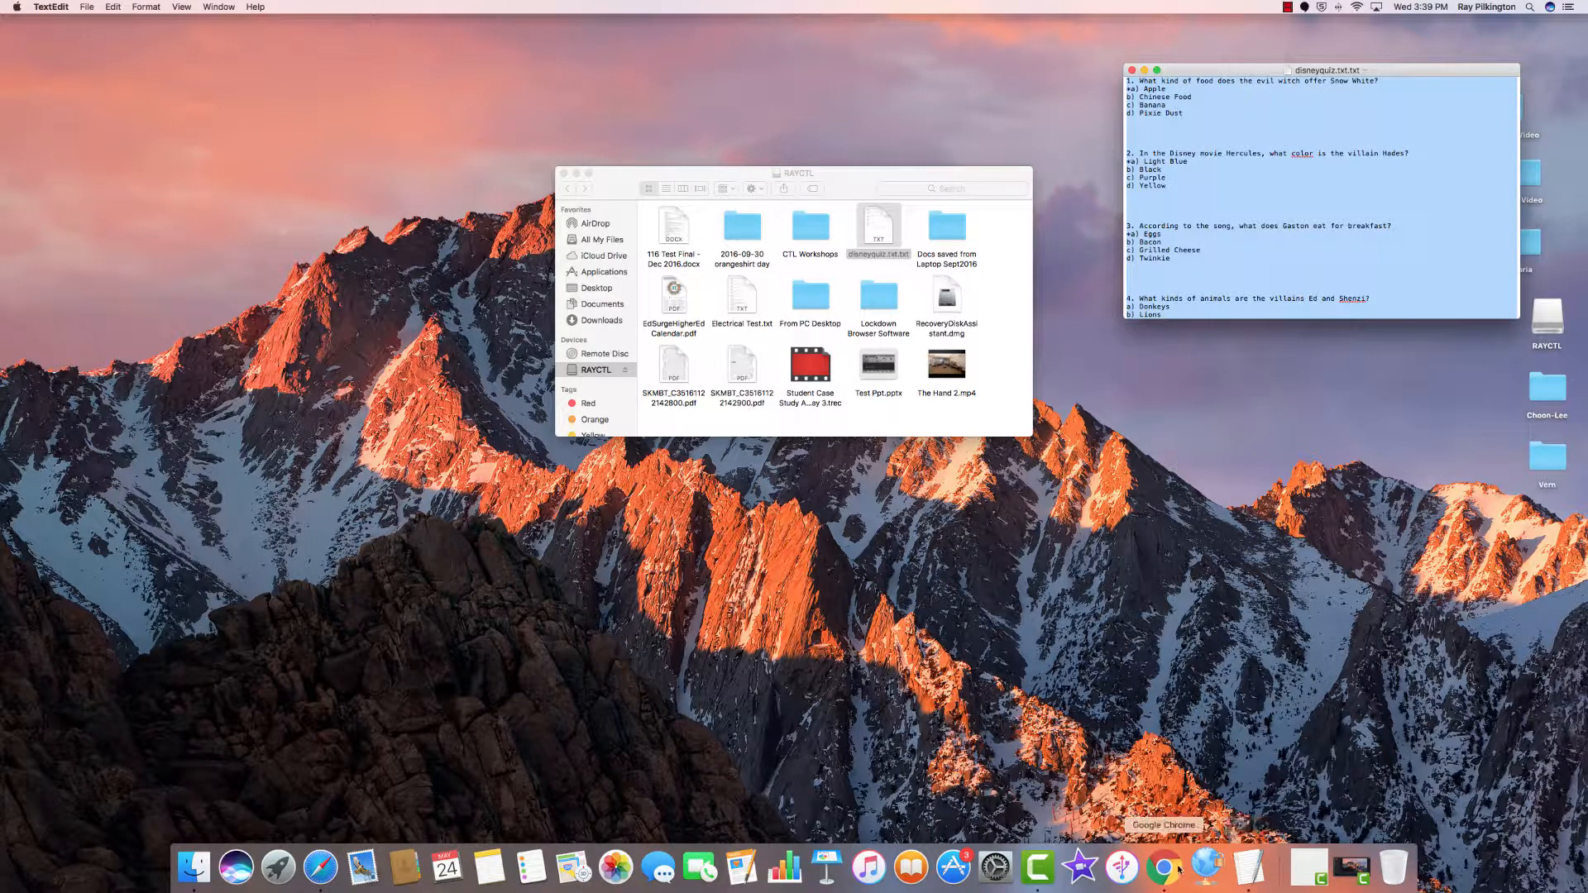
click(1174, 872)
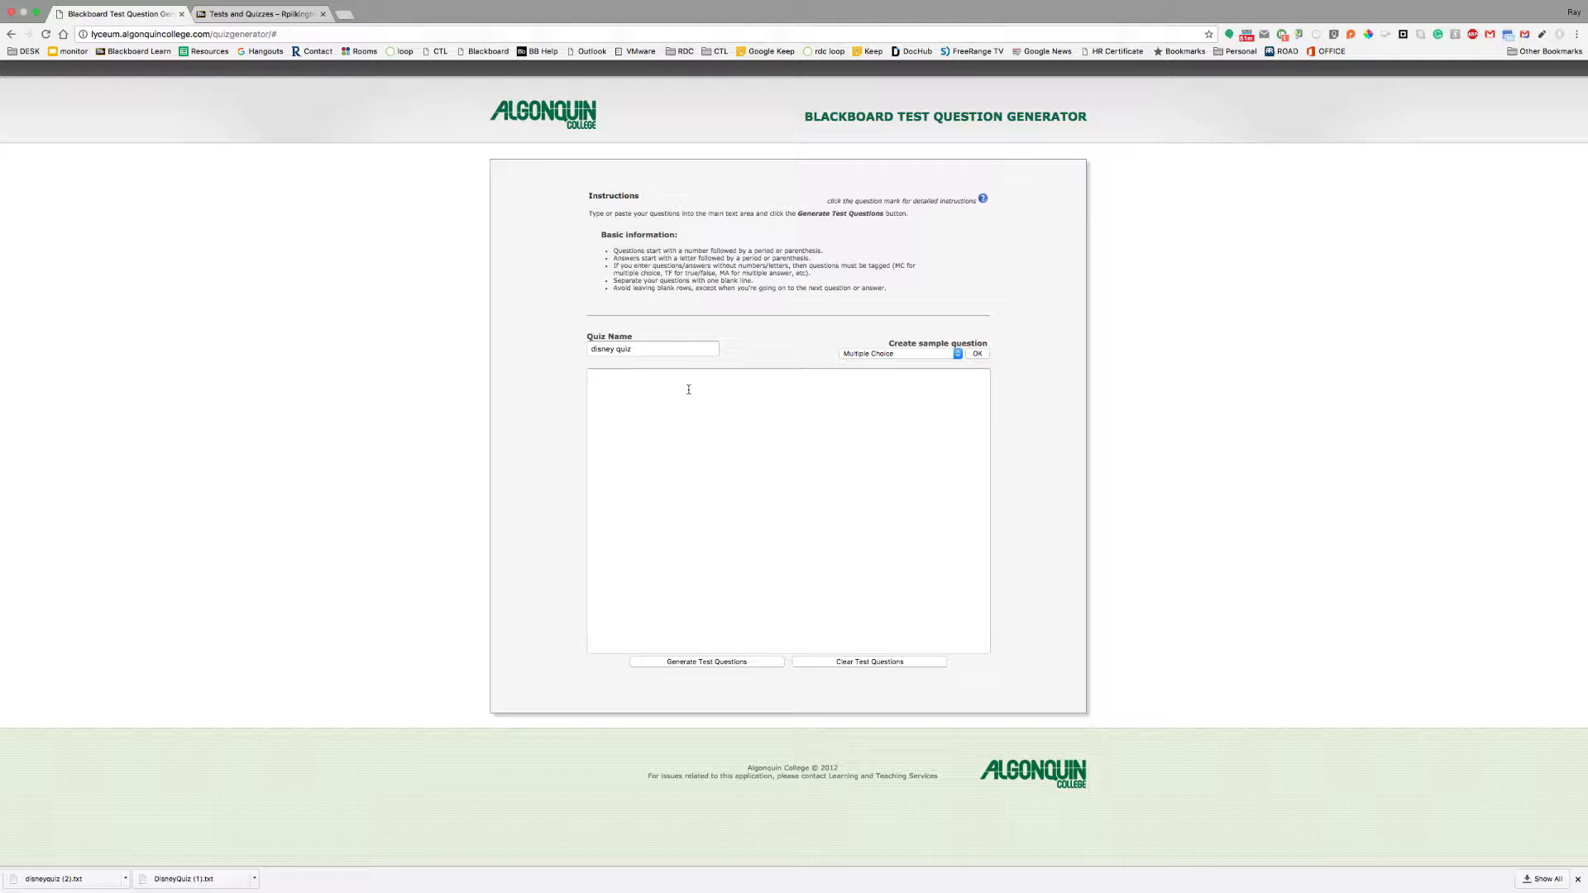
Paste the five Disney multiple-choice questions into the question box and review their answers
click(649, 350)
click(640, 406)
key(super+v)
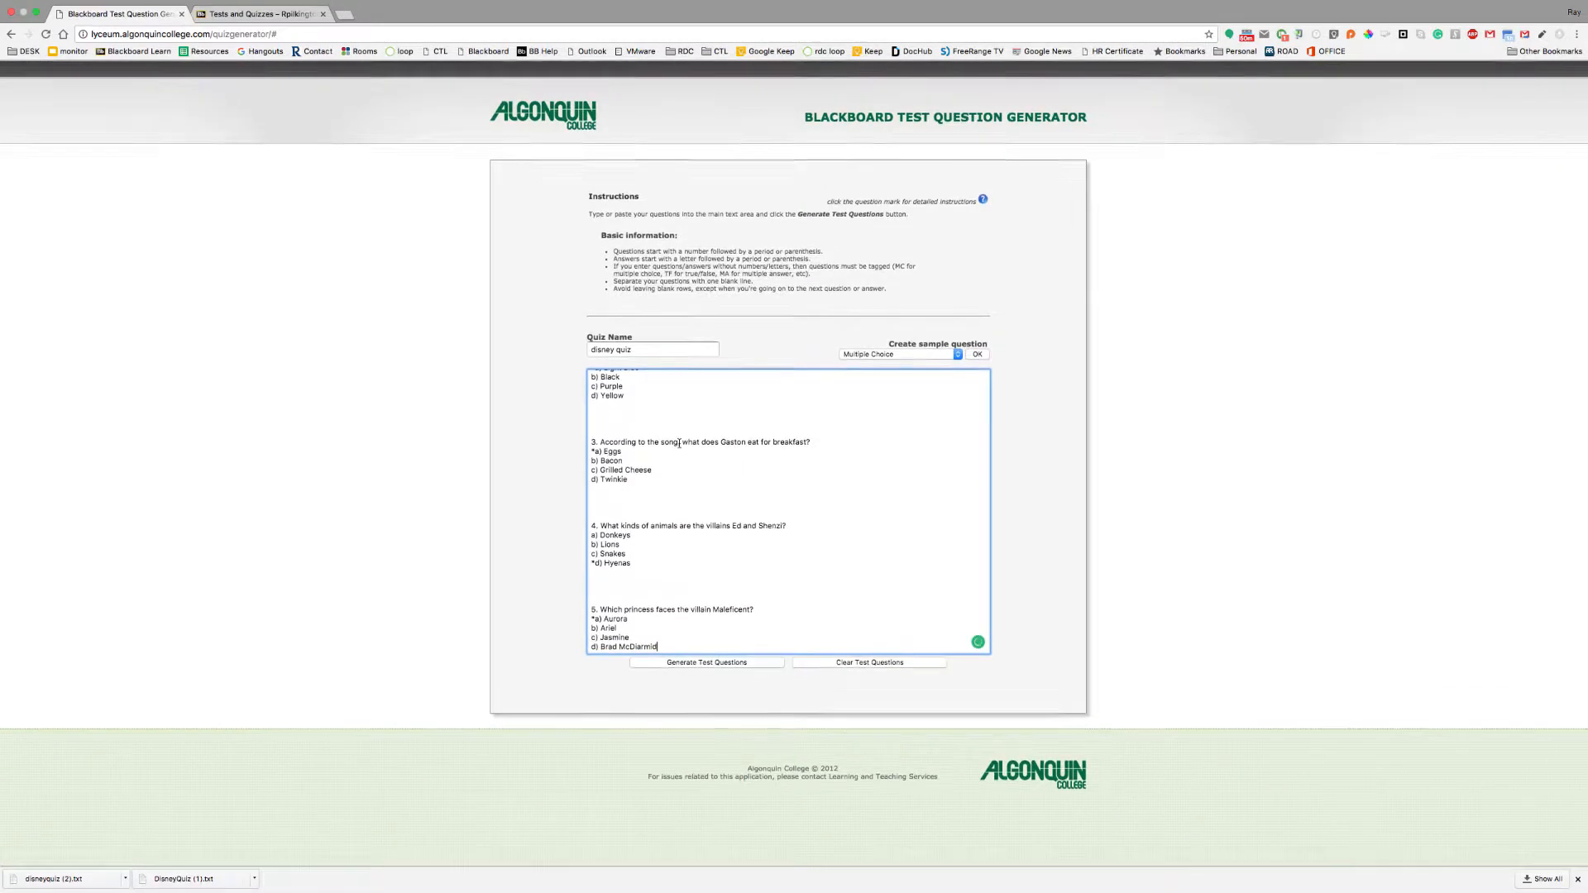
key(Up)
key(Up)
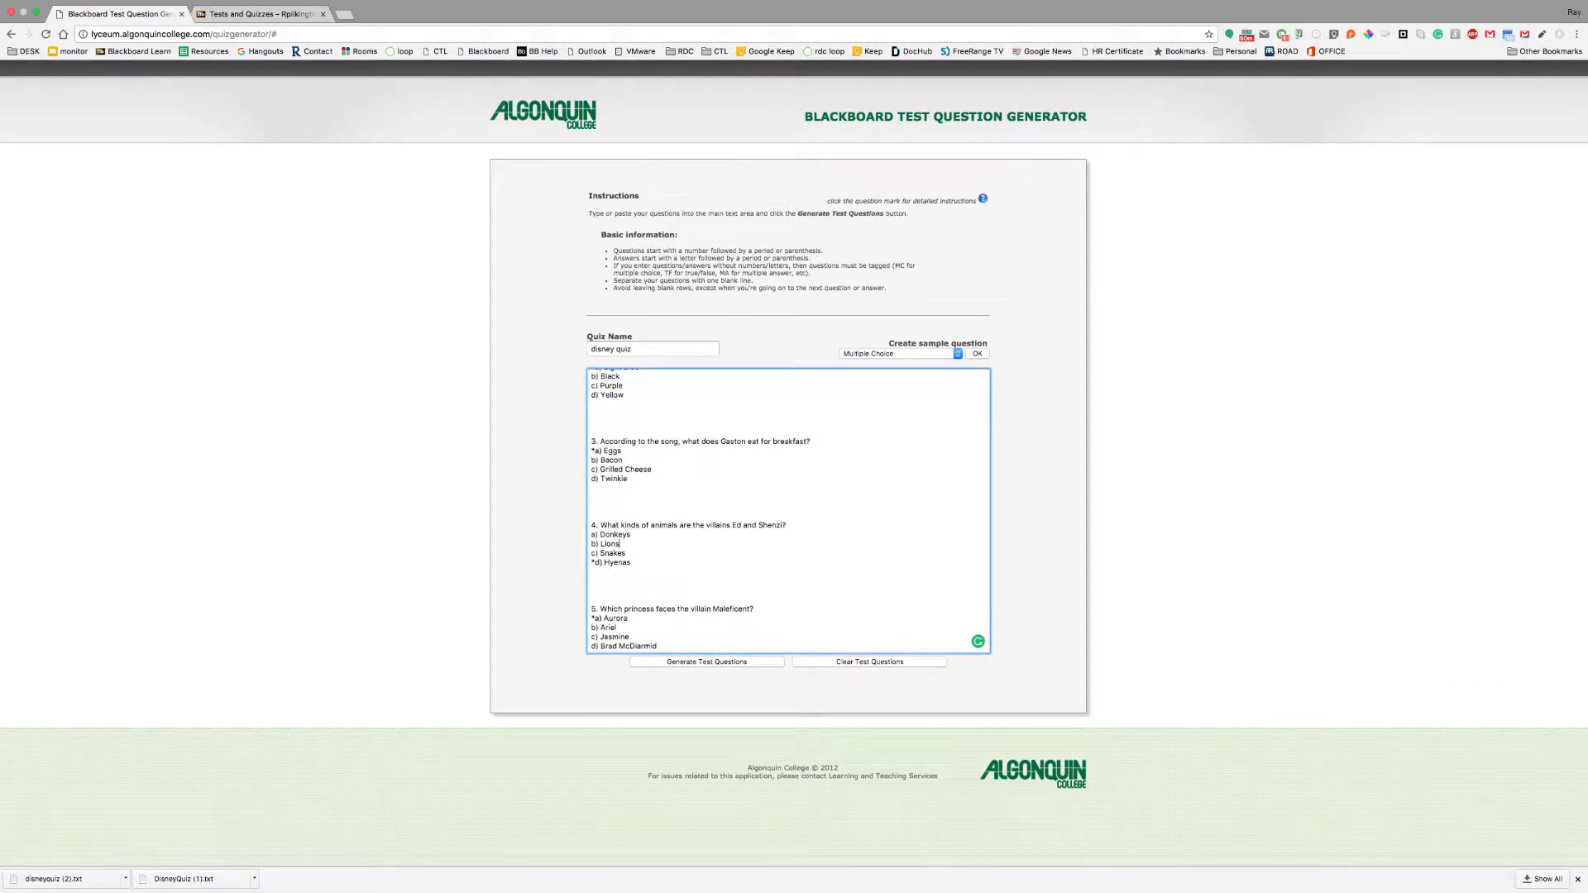
key(Up)
key(Up)
key(Up)
key(Up)
key(Up)
key(Up)
key(Up)
key(Up)
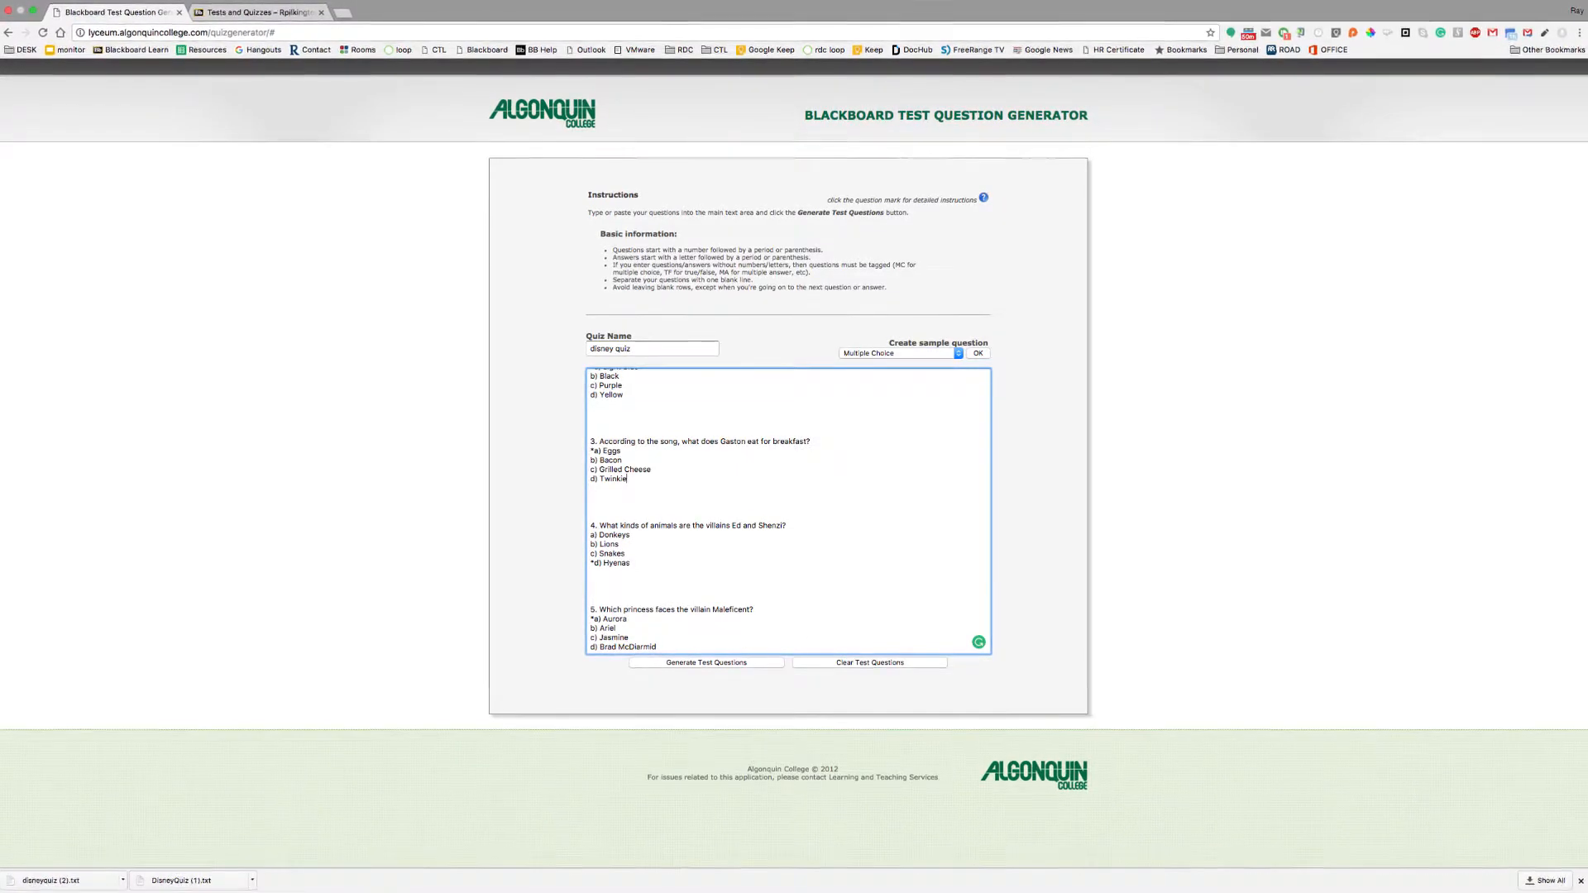
key(Up)
key(Up)
key(Up)
key(Up)
key(Up)
key(Up)
key(Up)
key(Up)
key(Up)
key(Up)
key(Up)
key(Up)
key(Up)
key(Up)
key(Up)
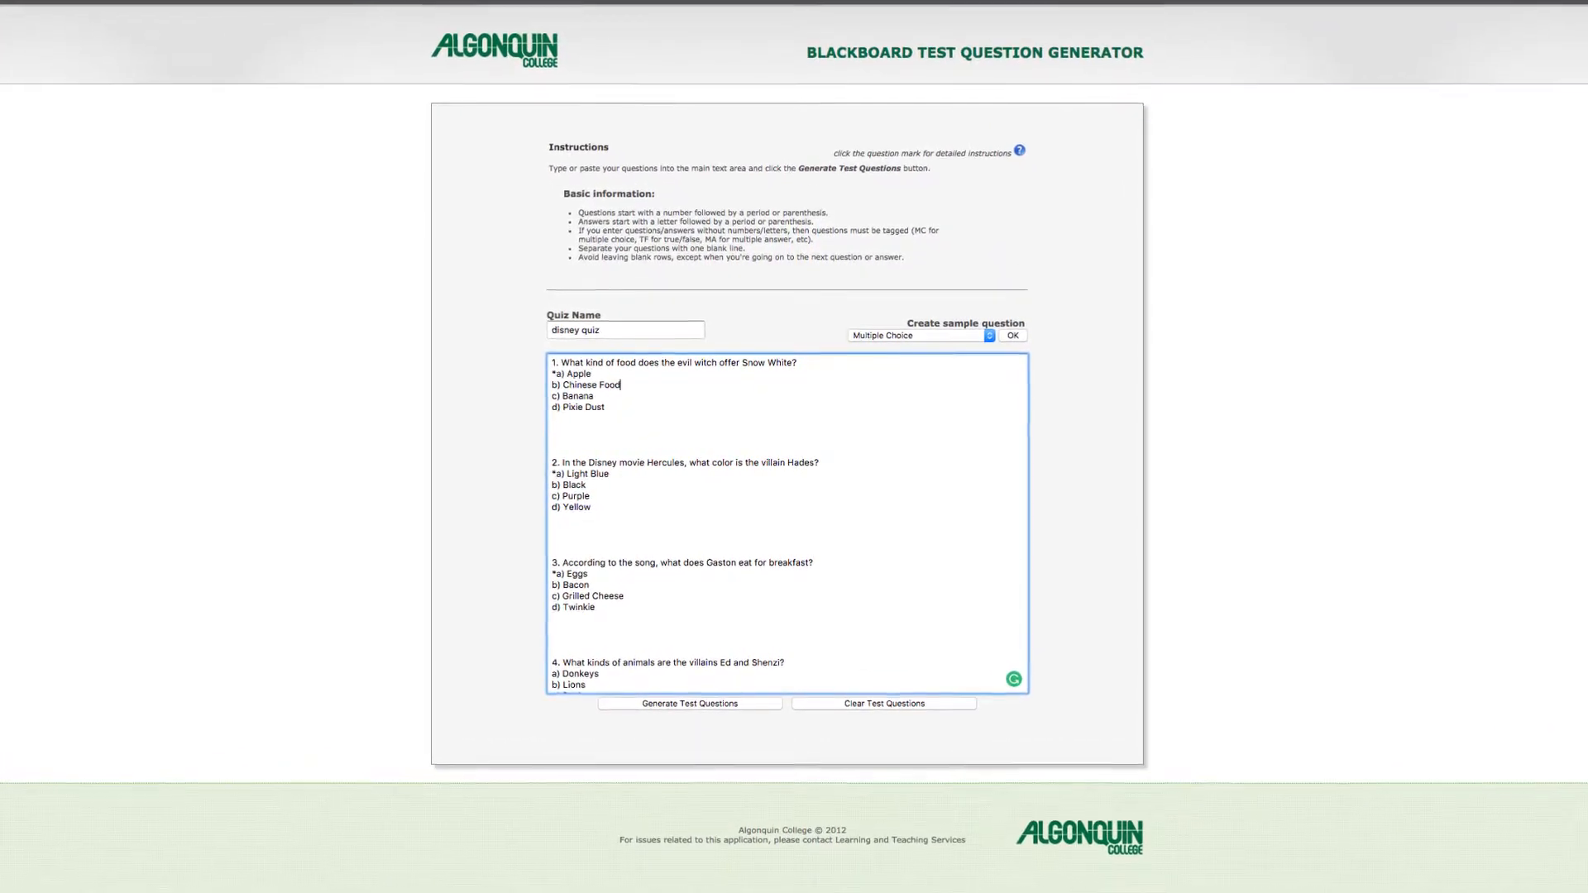
key(Down)
key(Down)
key(Down)
key(Down)
key(Down)
key(Down)
key(Down)
key(Down)
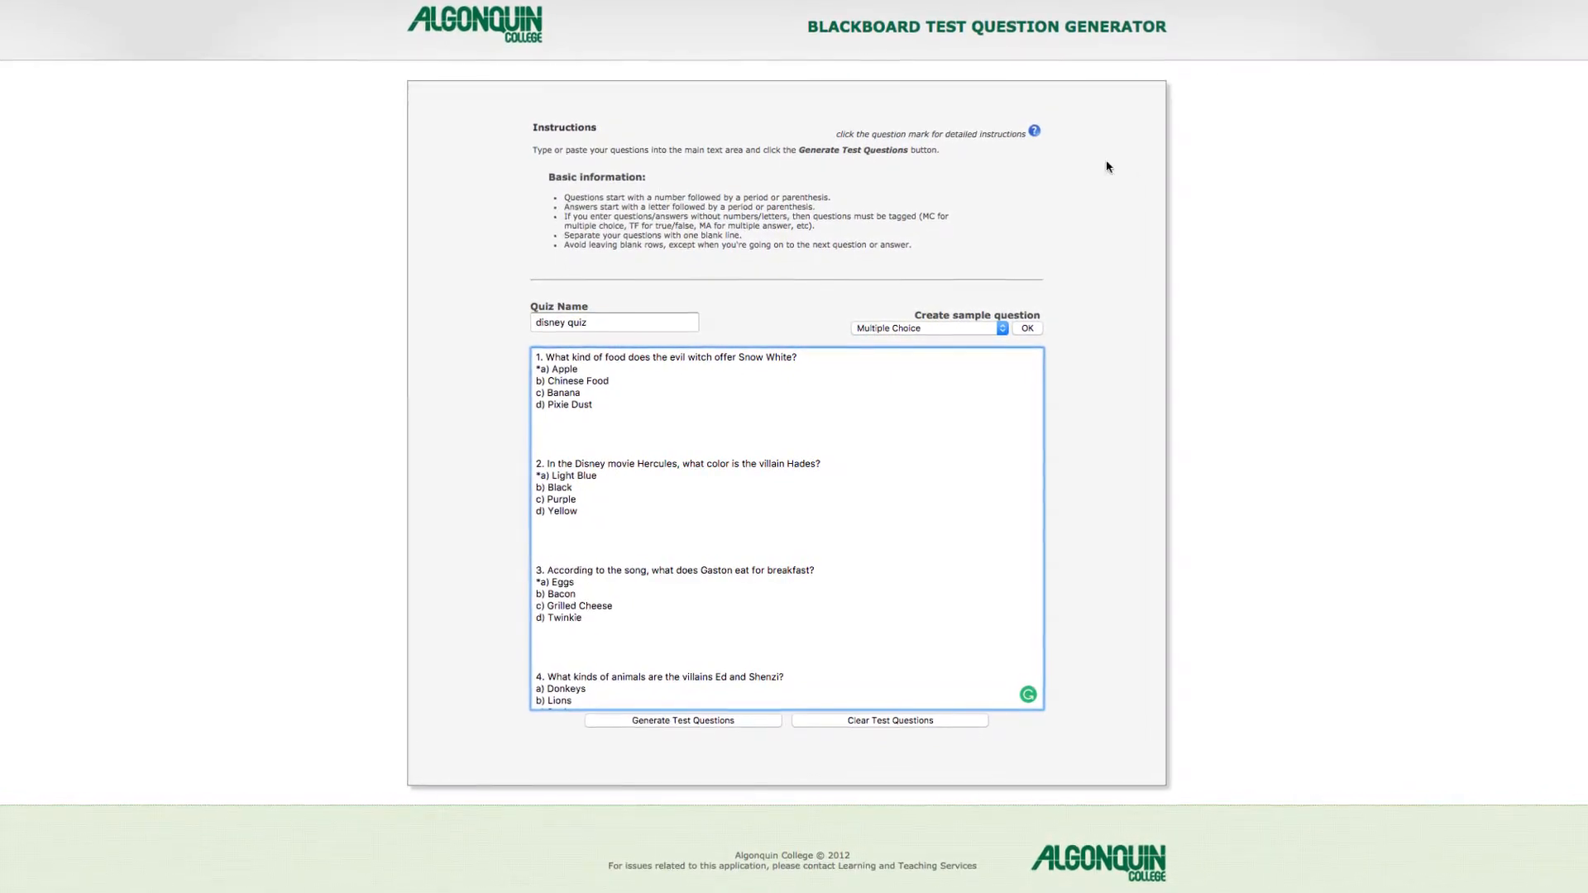
Keep Multiple Choice as the sample question type and generate the 5-question test
click(975, 330)
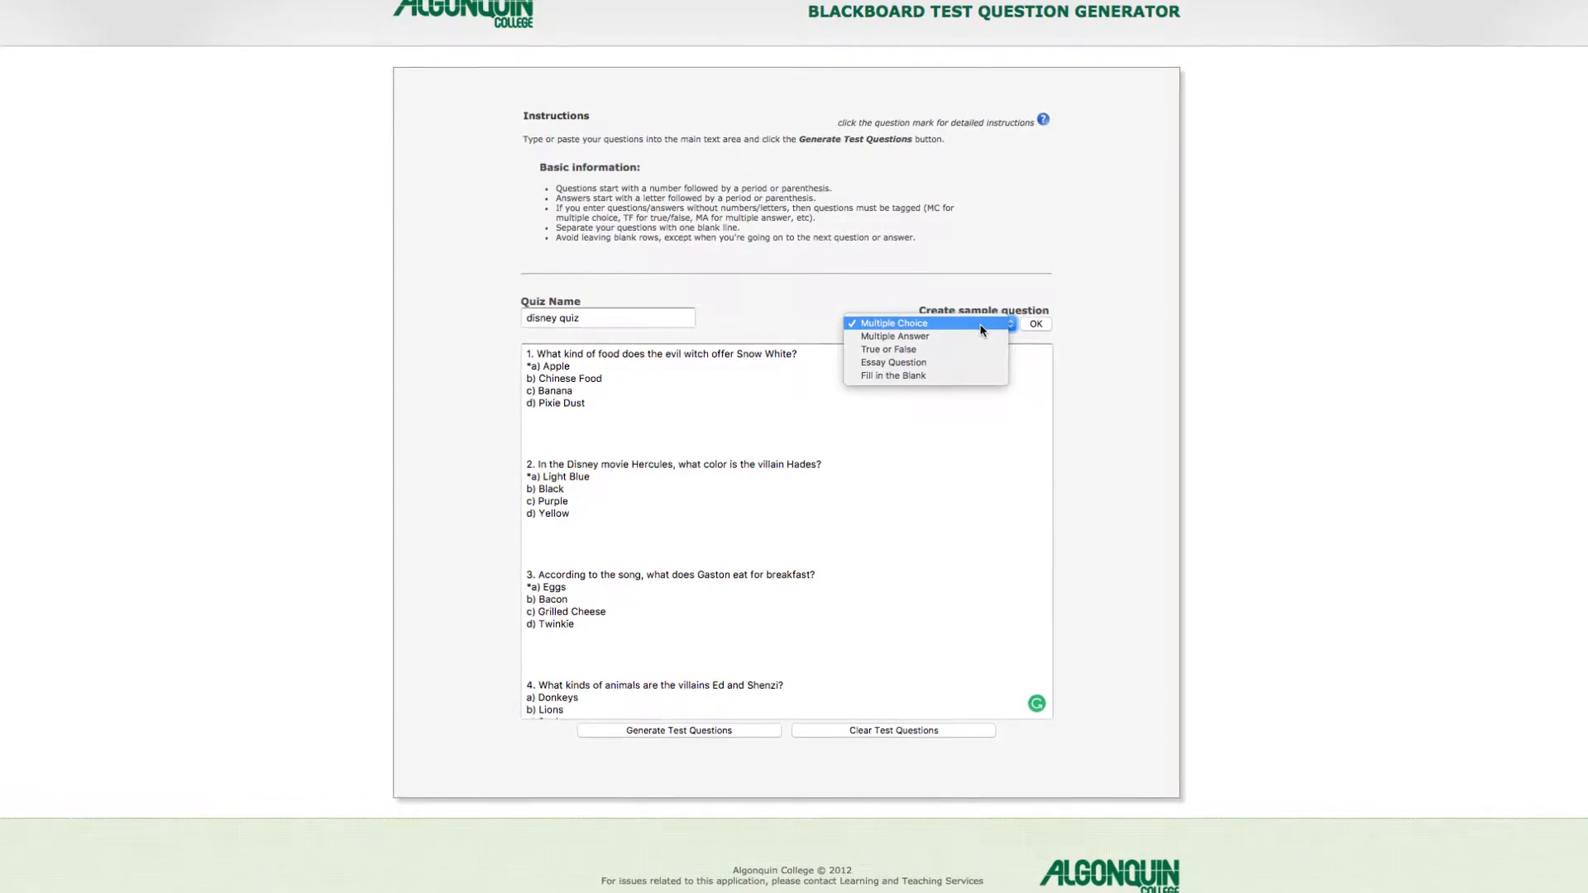
click(980, 323)
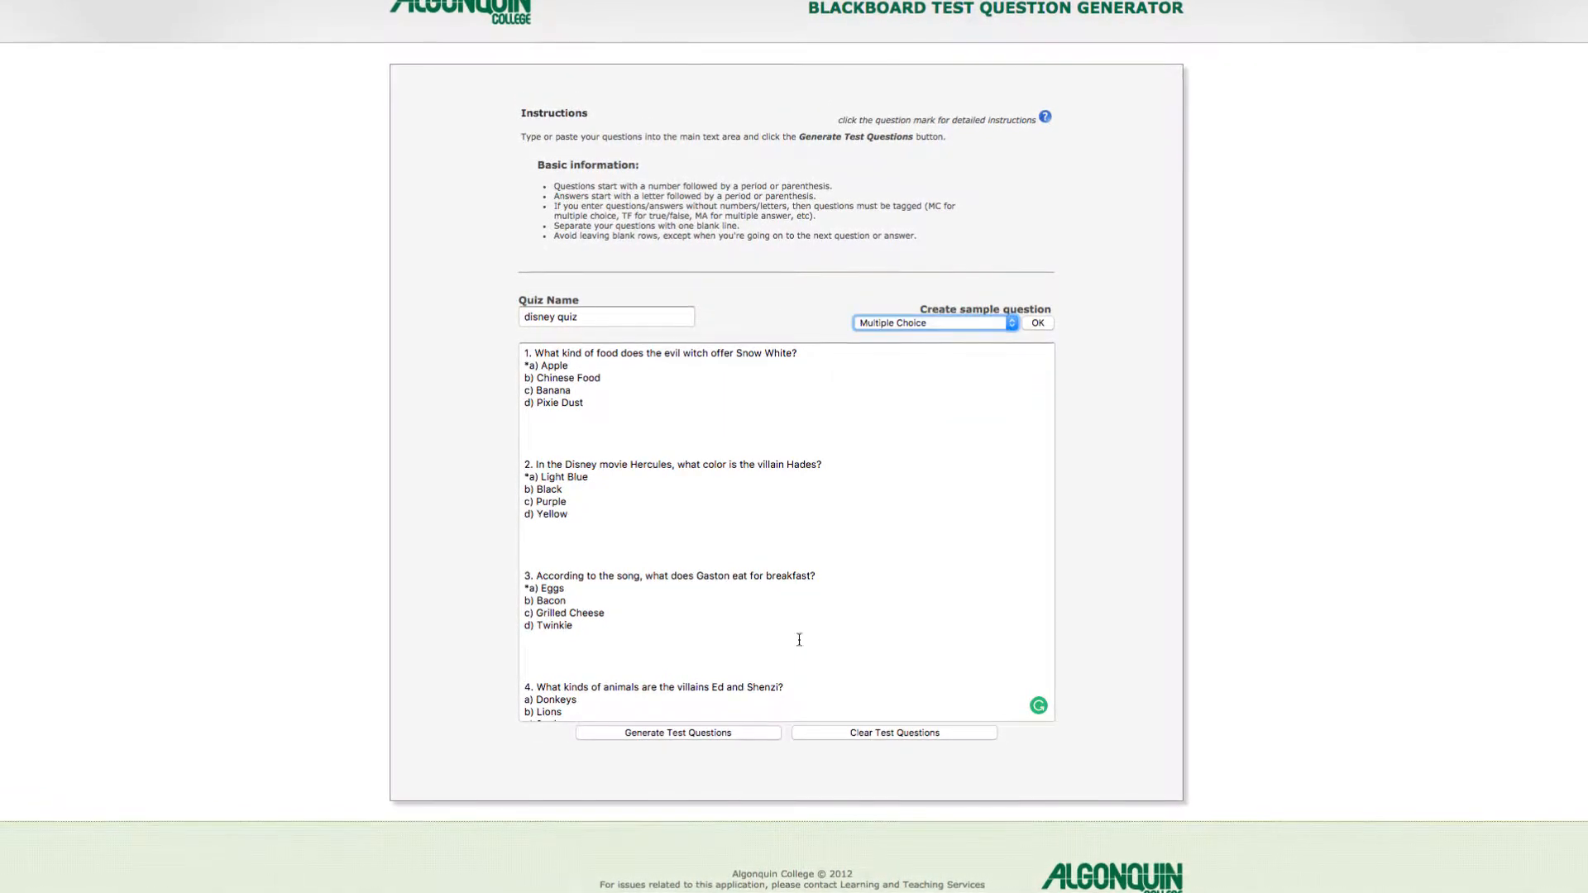
click(668, 733)
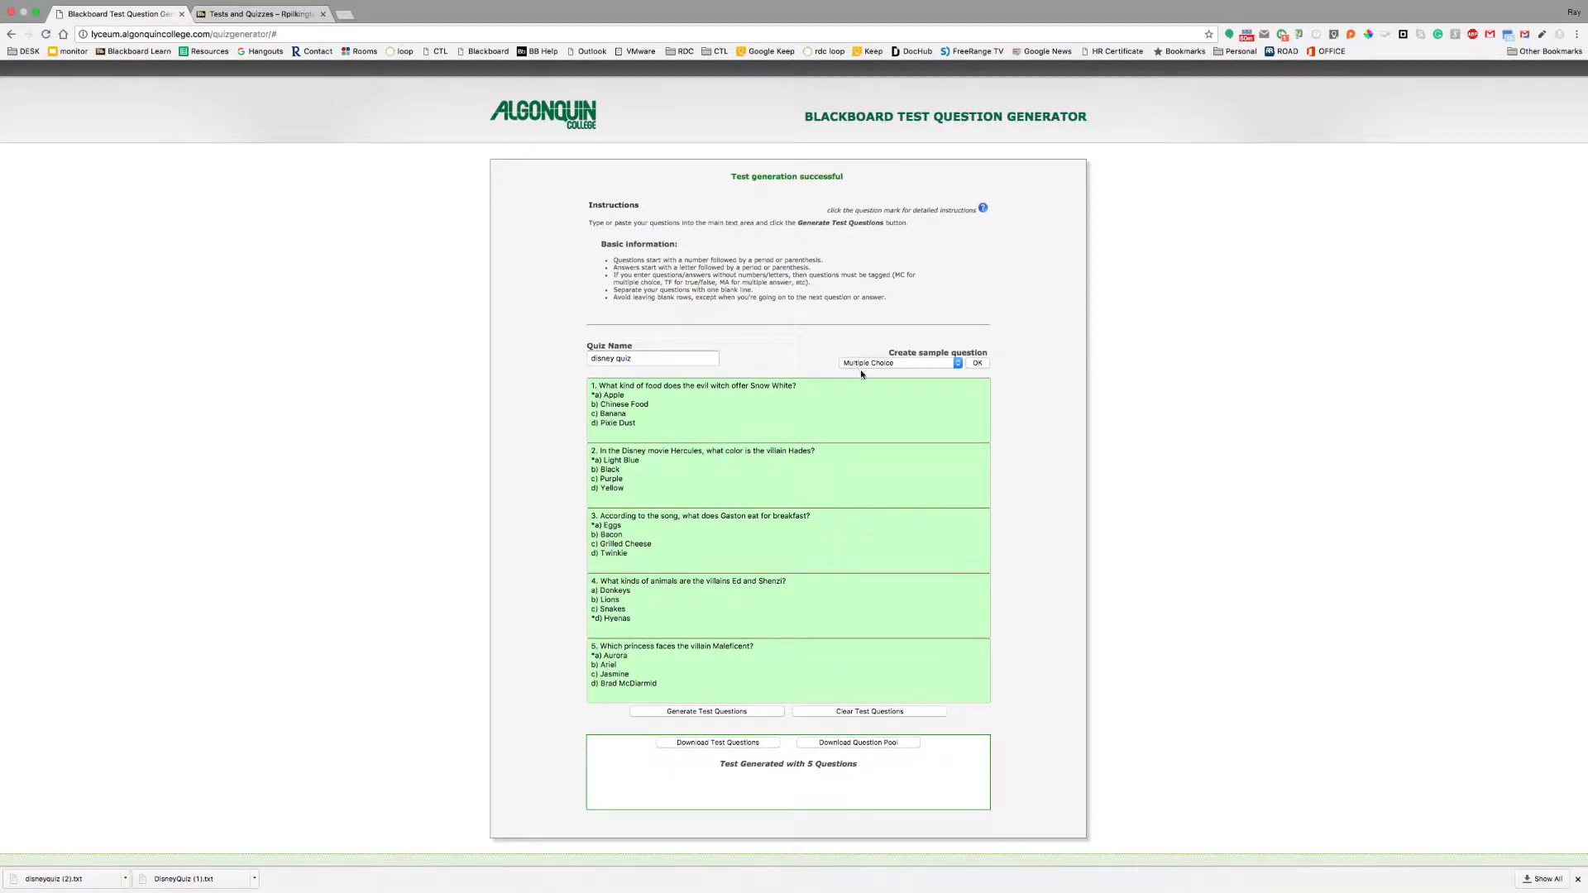
Download the generated questions as disneyquiz (3).txt and return to Blackboard's Tests and Quizzes tab
click(728, 744)
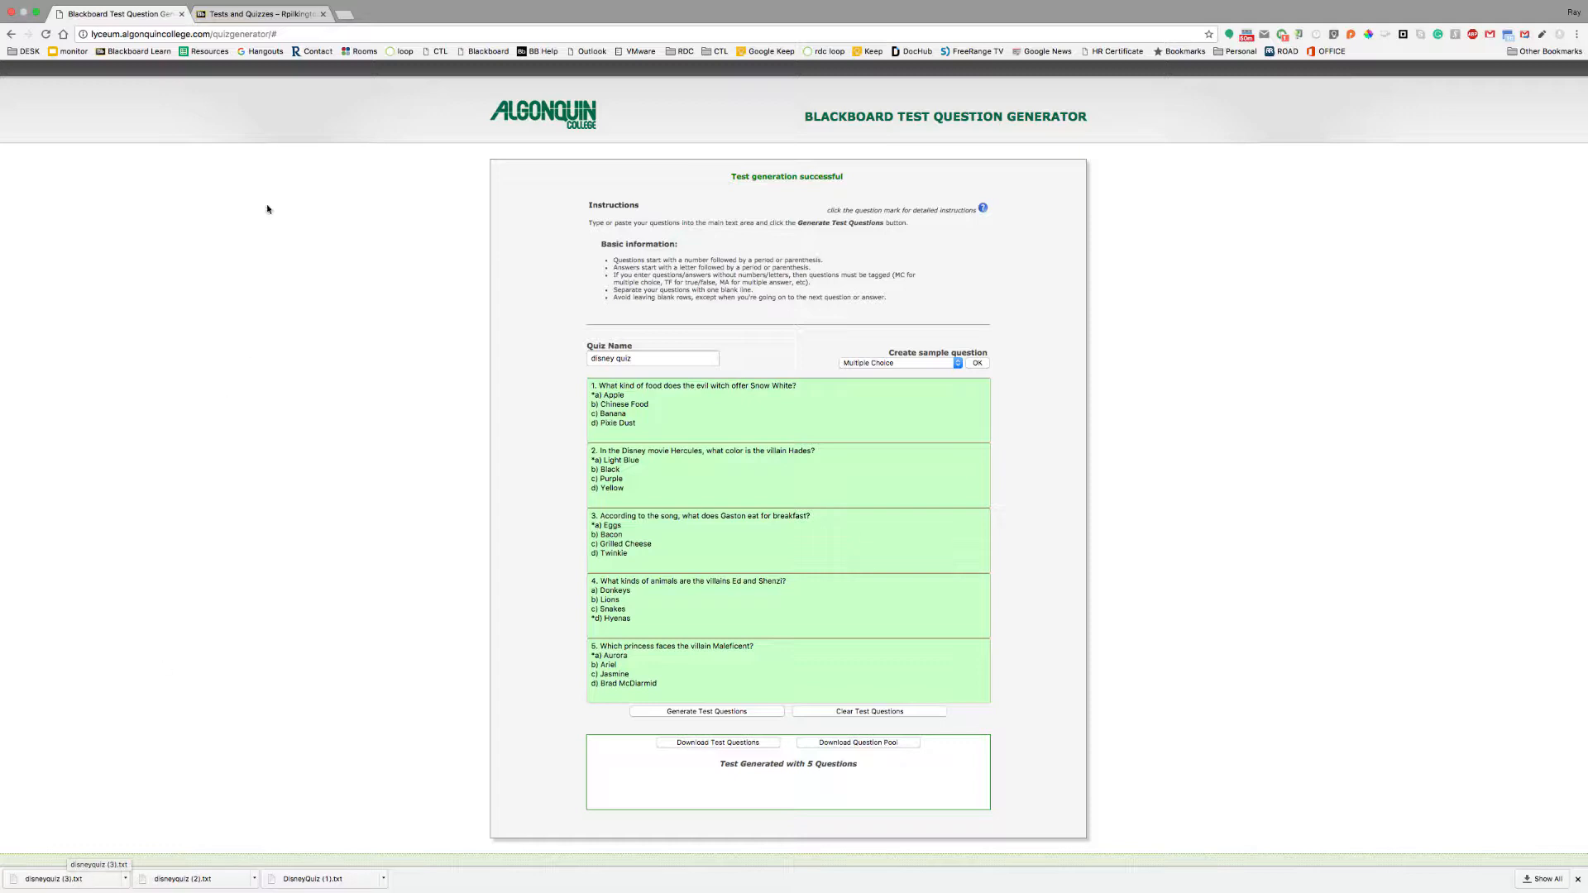
click(261, 7)
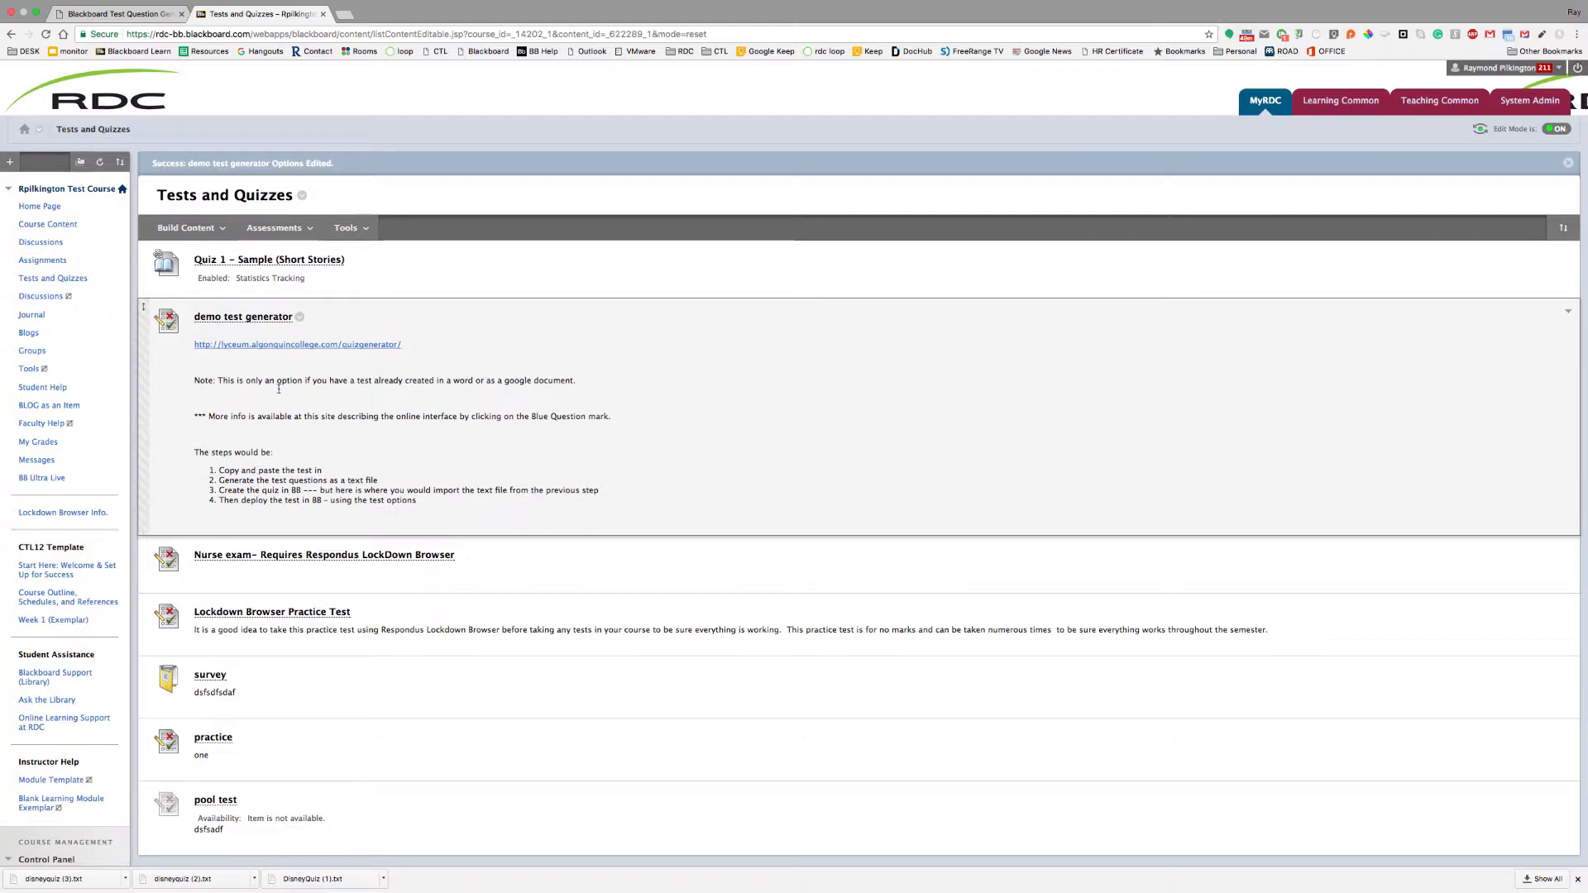
Create a new test through Assessments > Test, name it 'Disney Quiz 1', and submit
click(274, 227)
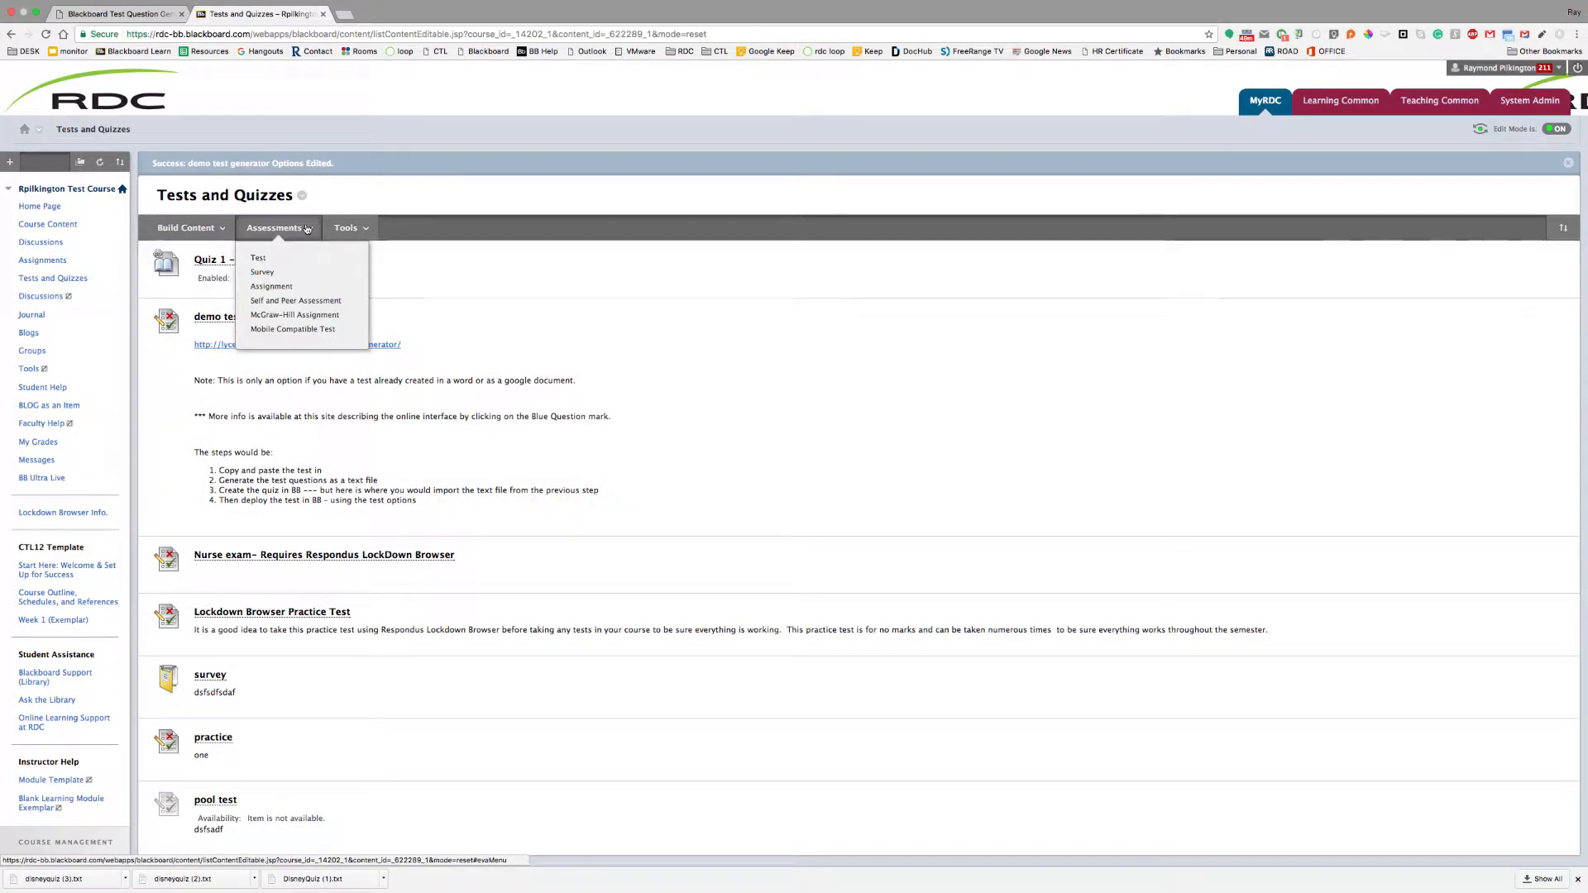
click(276, 259)
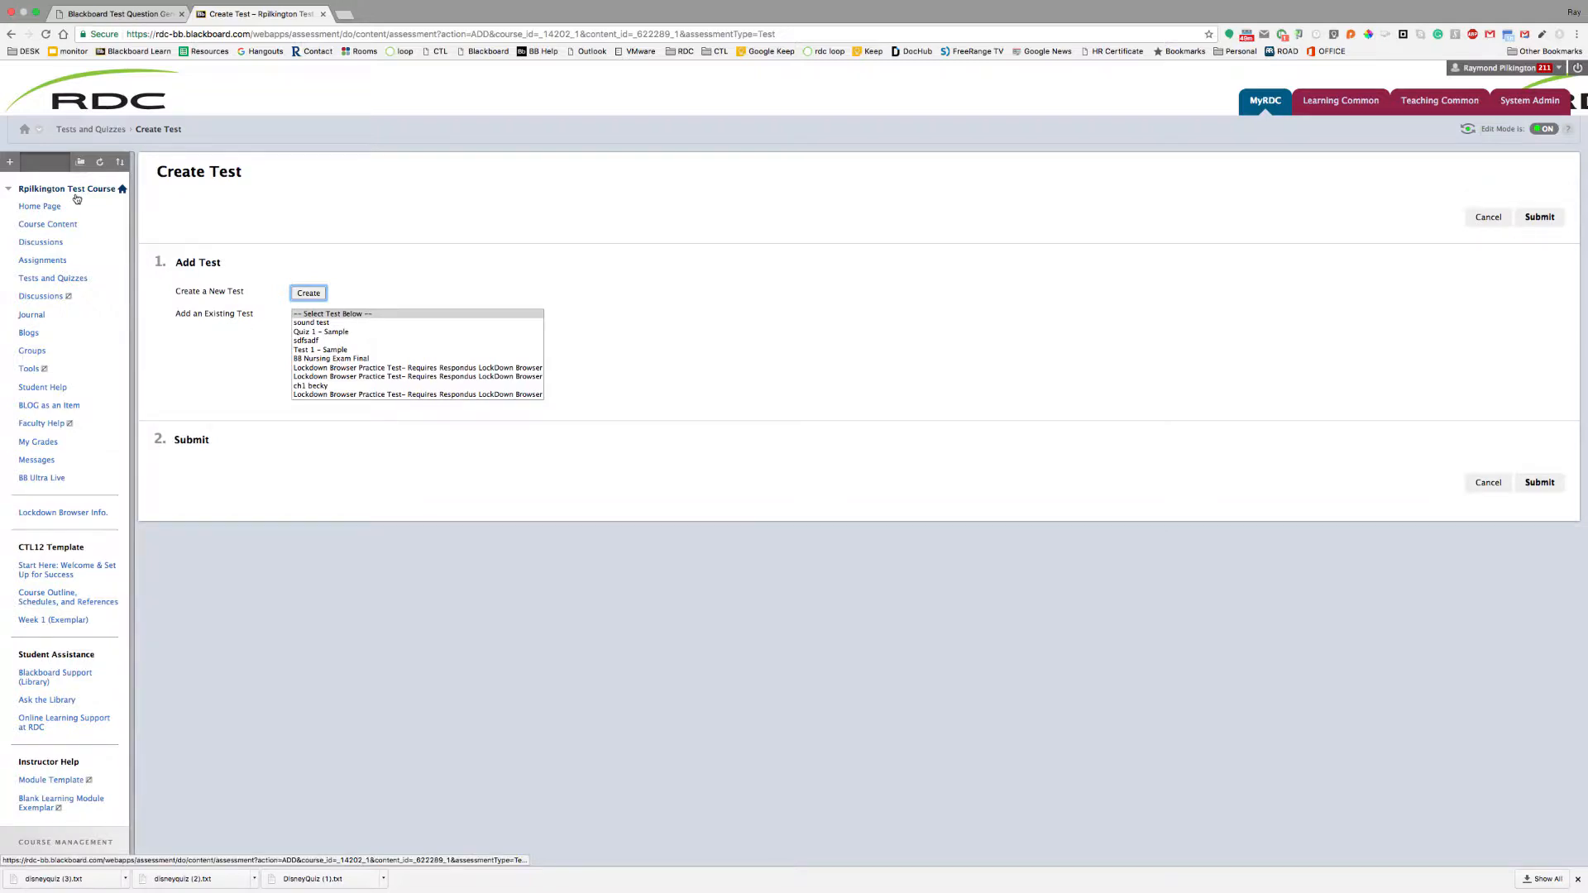
click(311, 294)
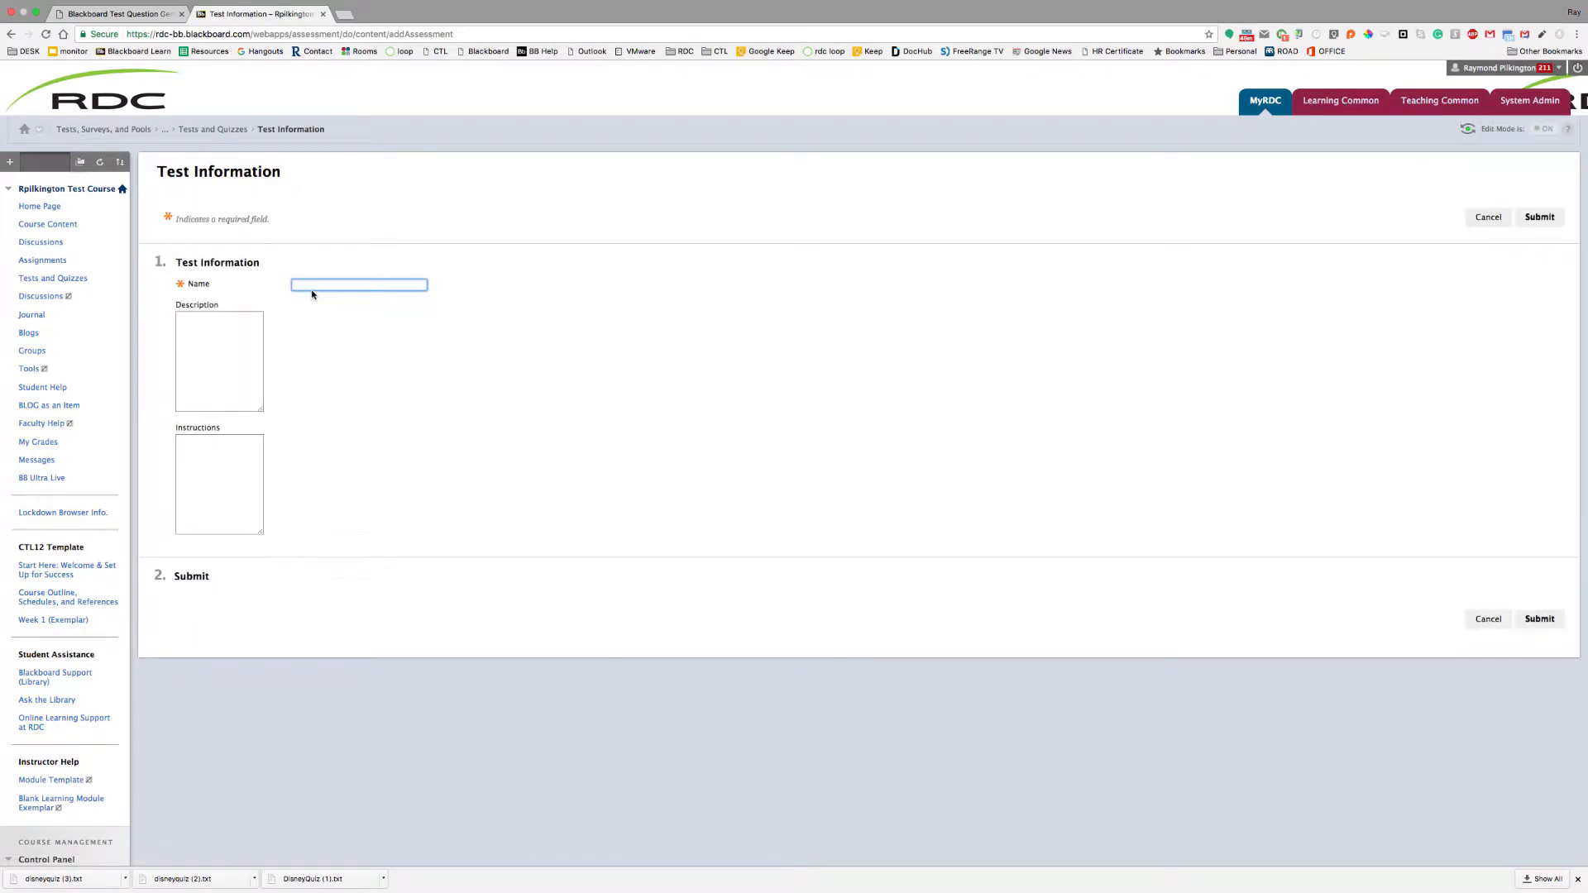
text(Disney)
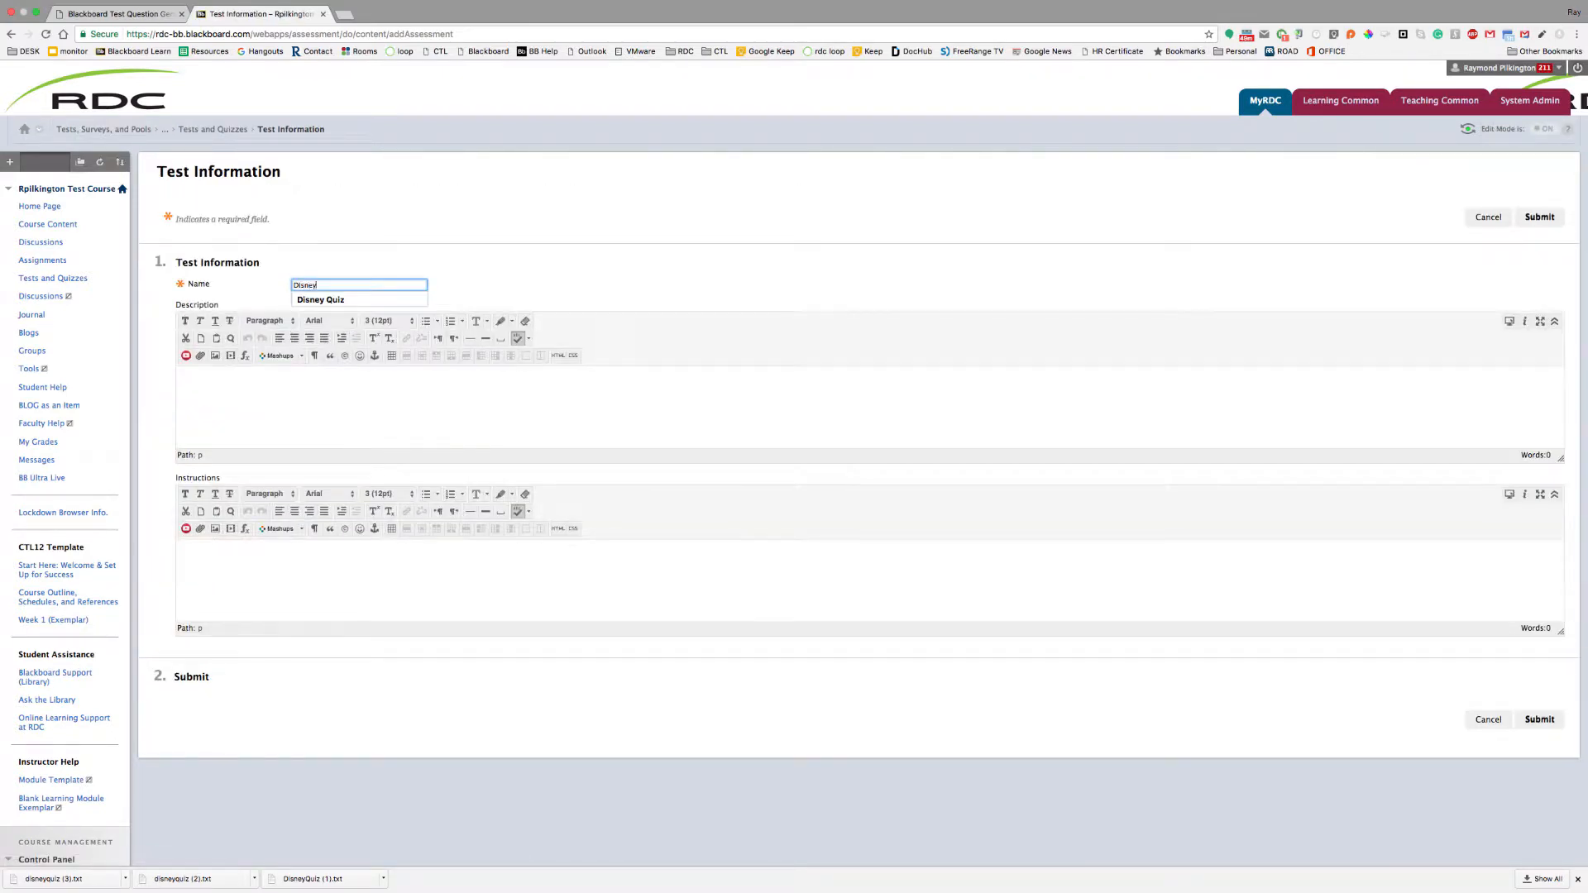
text( Quiz 1)
click(328, 393)
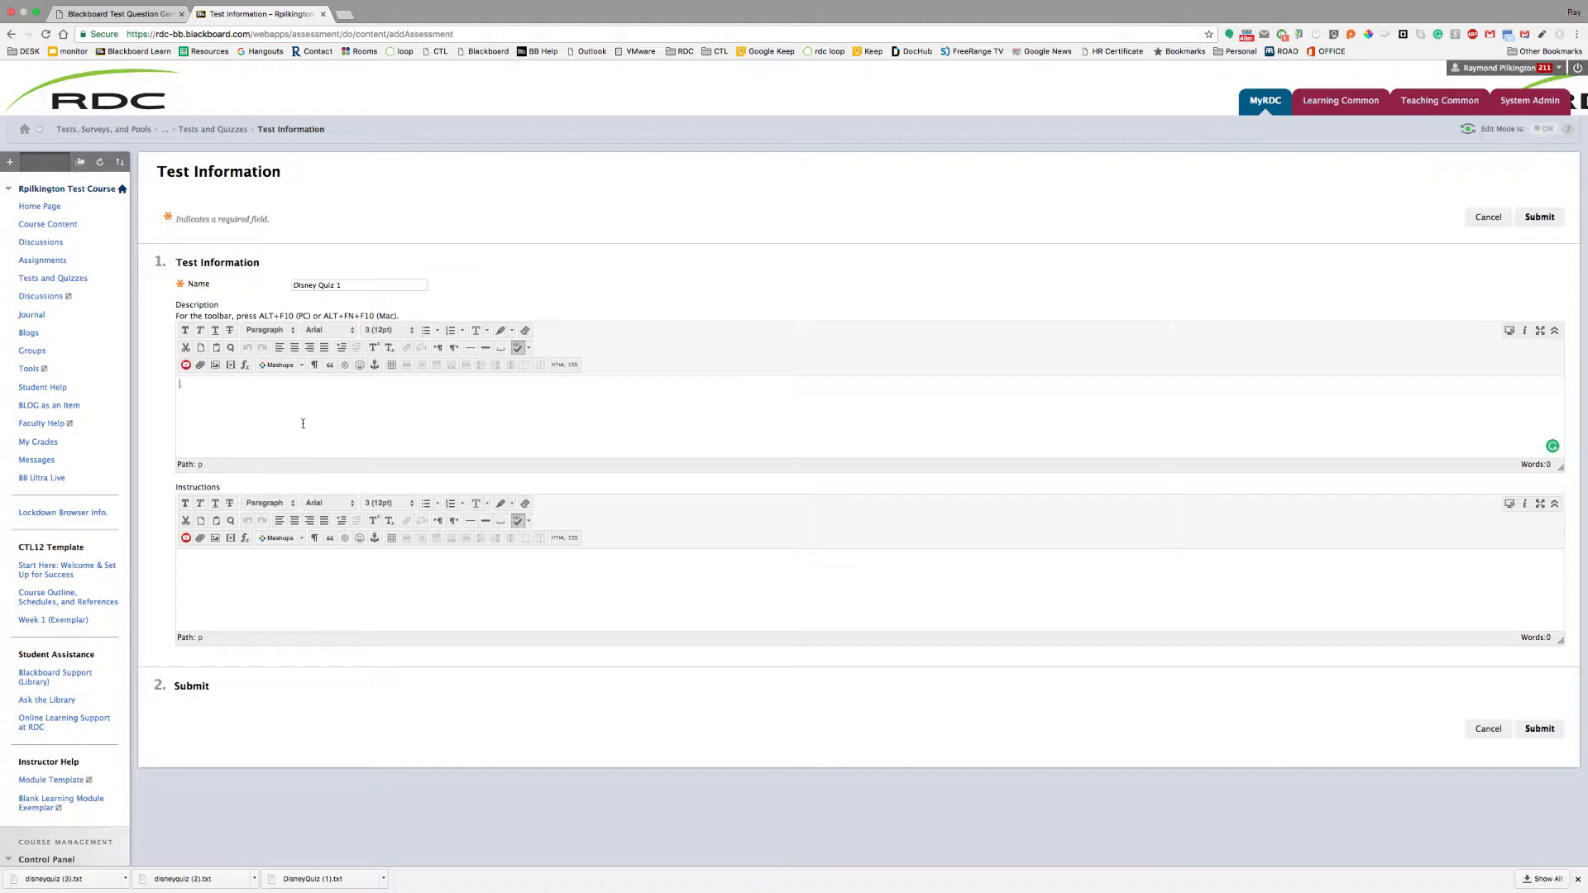
click(260, 594)
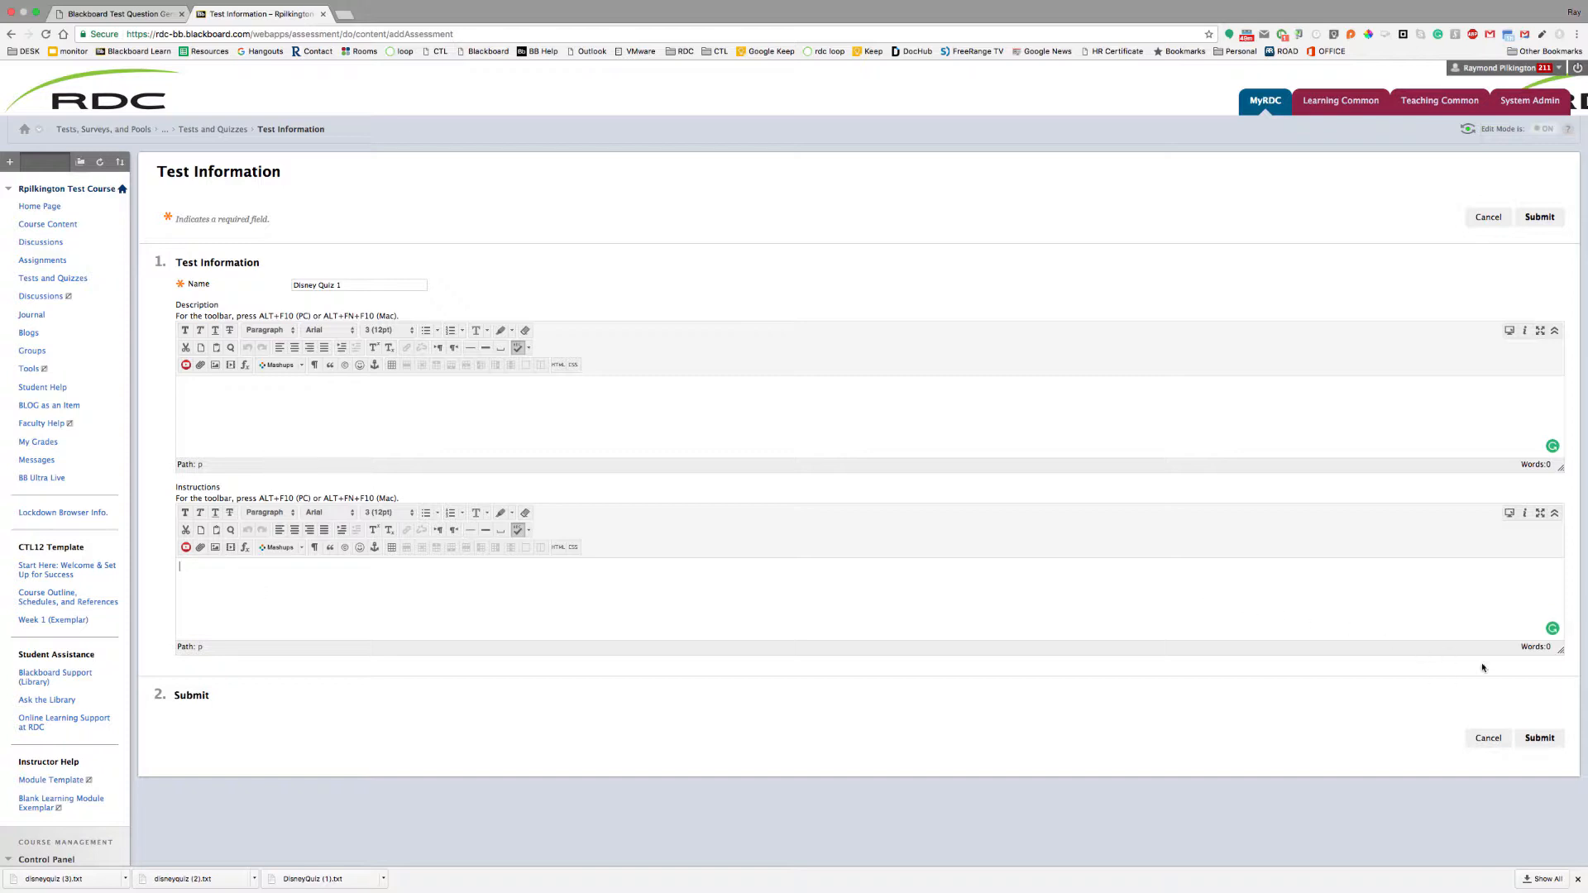
click(1540, 740)
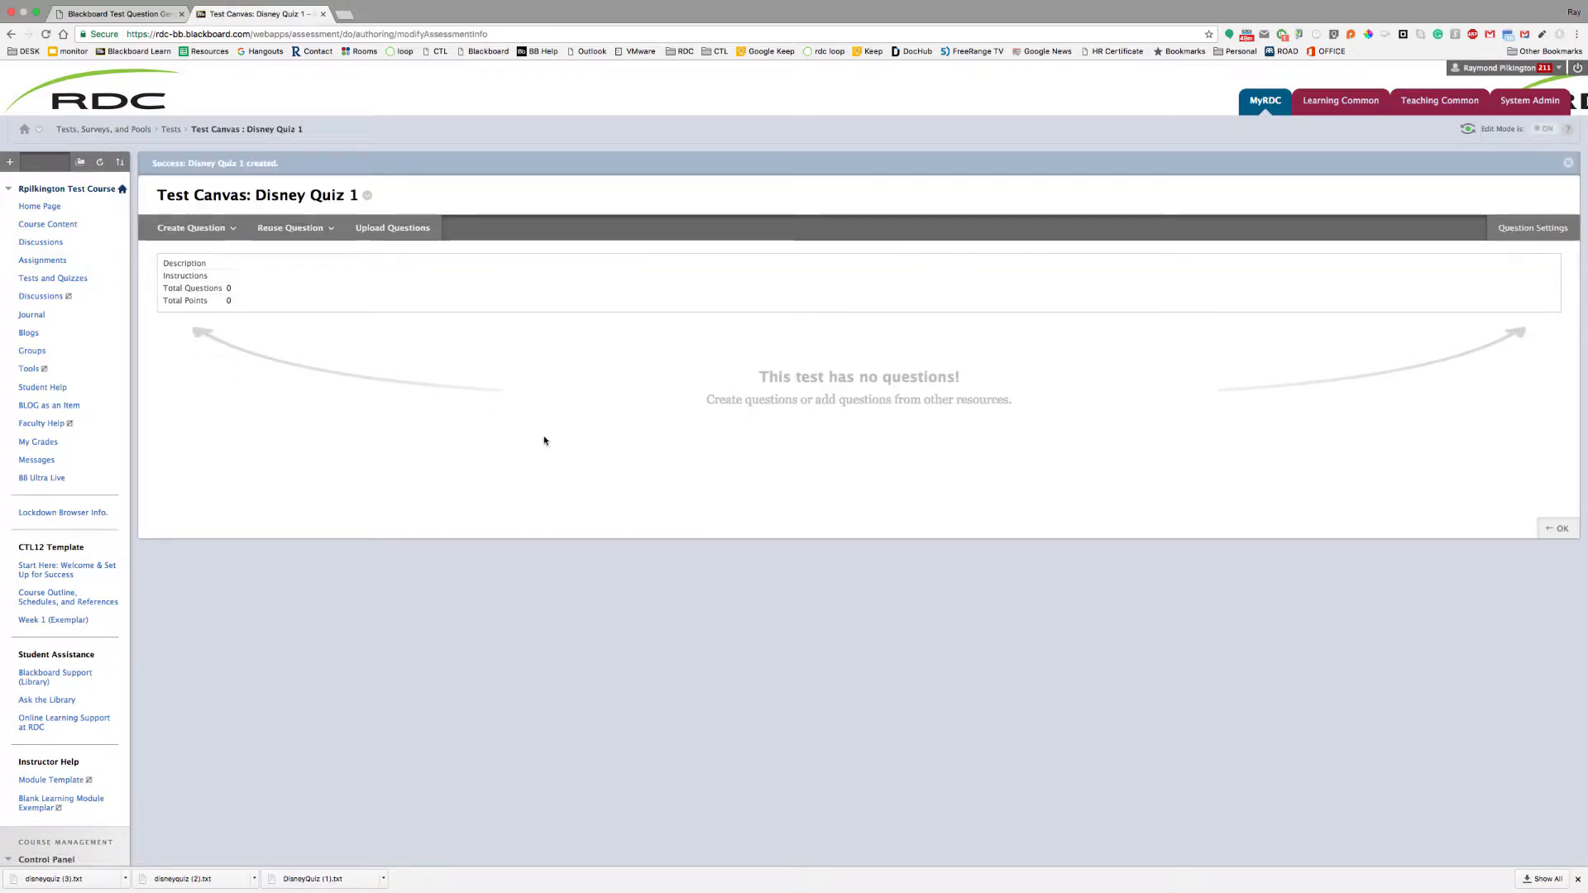
On Upload Questions, attach DisneyQuiz (1).txt and give each question 10 points
click(281, 230)
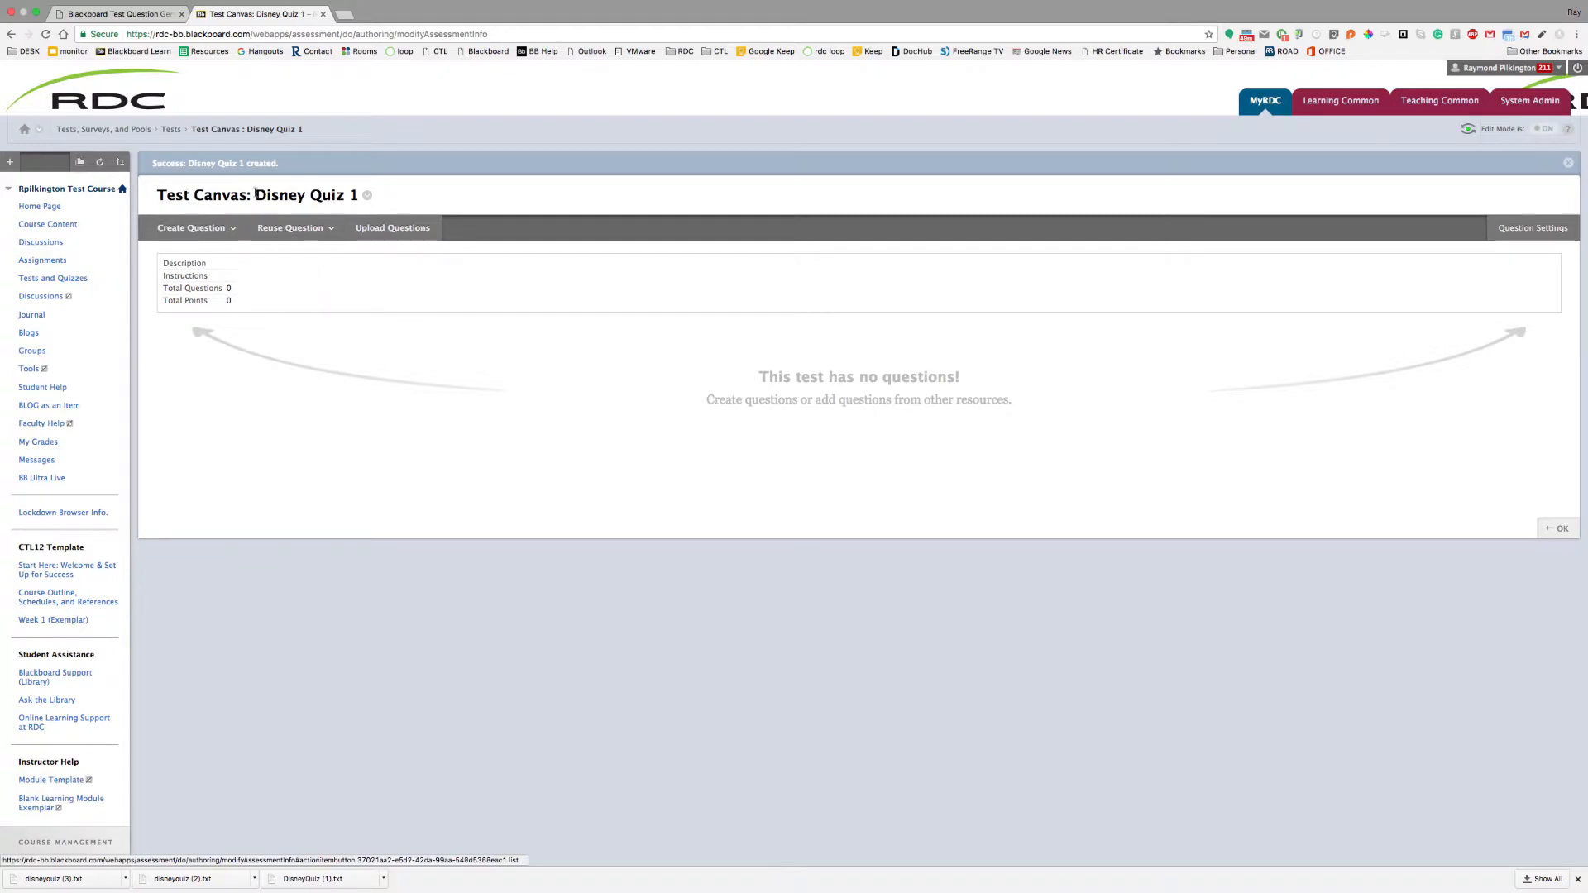
click(234, 230)
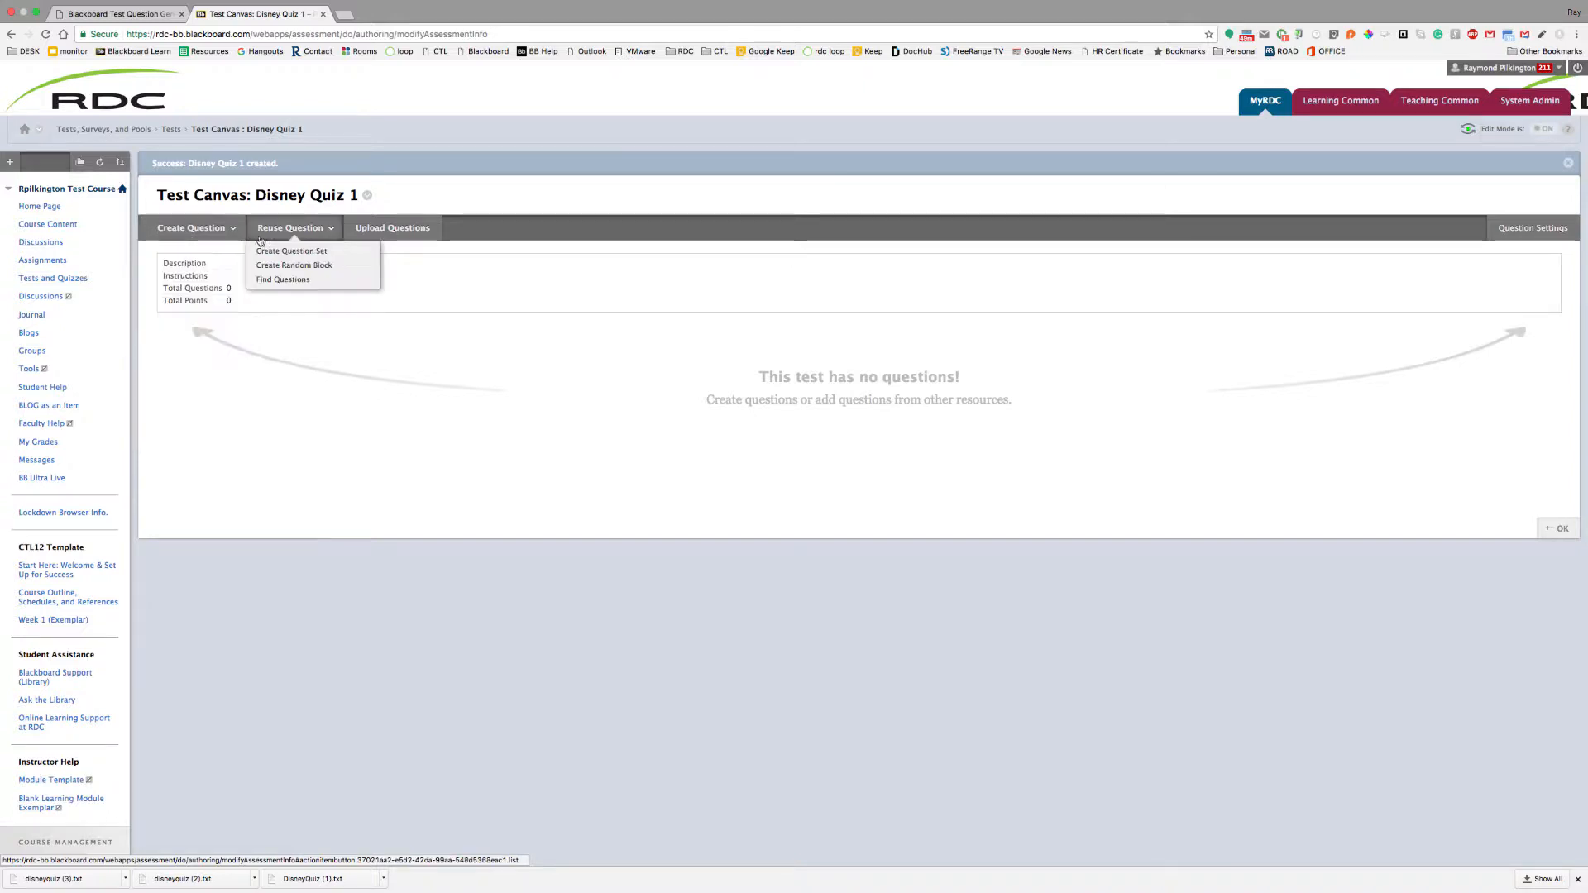
click(385, 236)
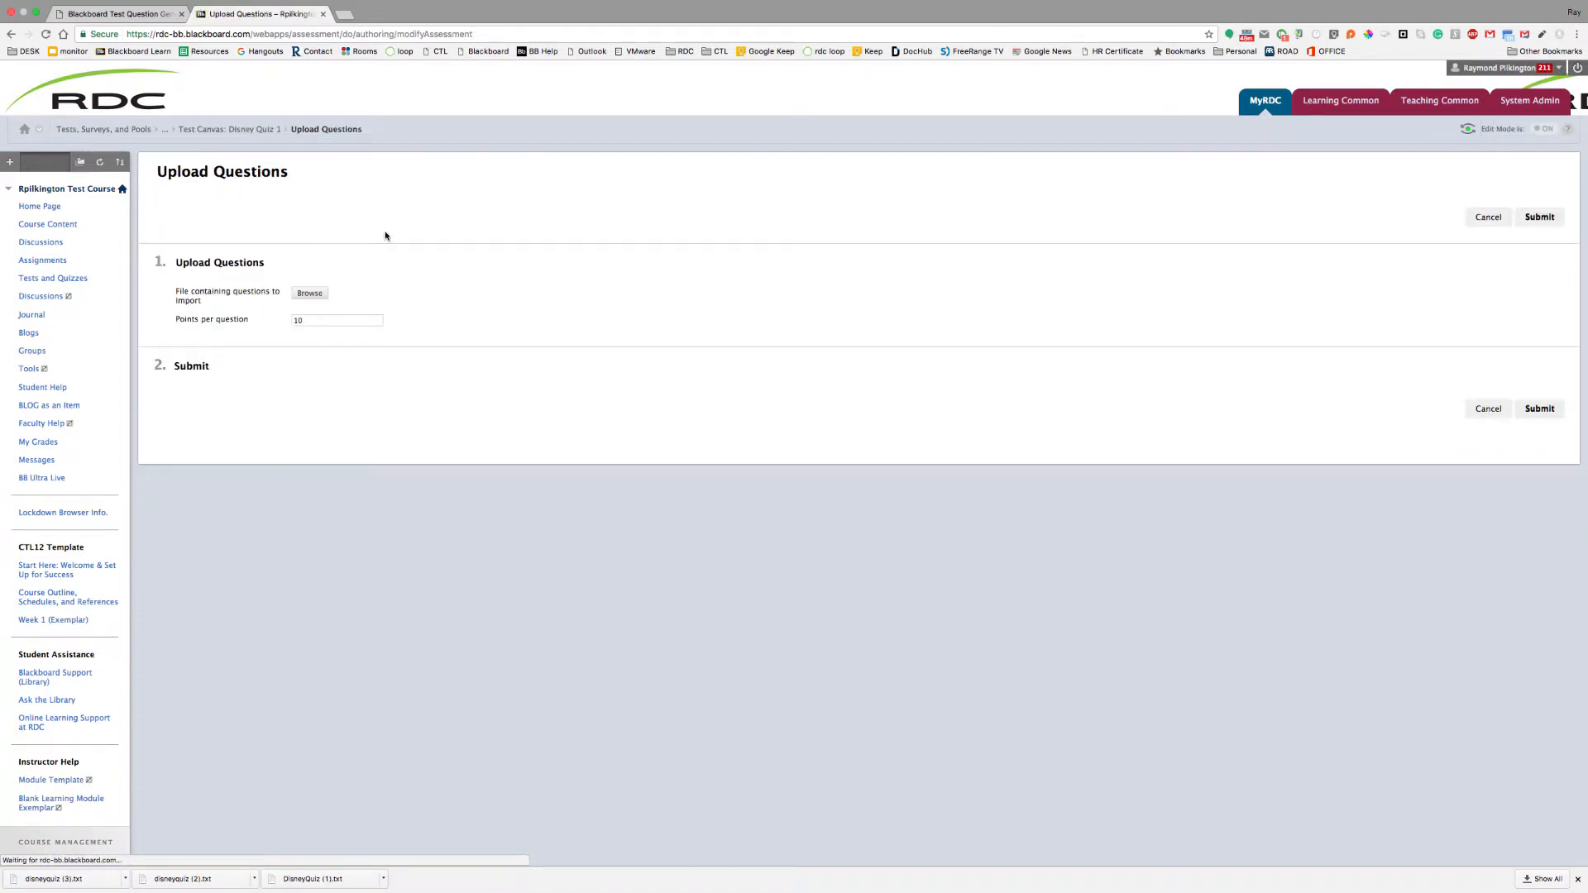
click(311, 294)
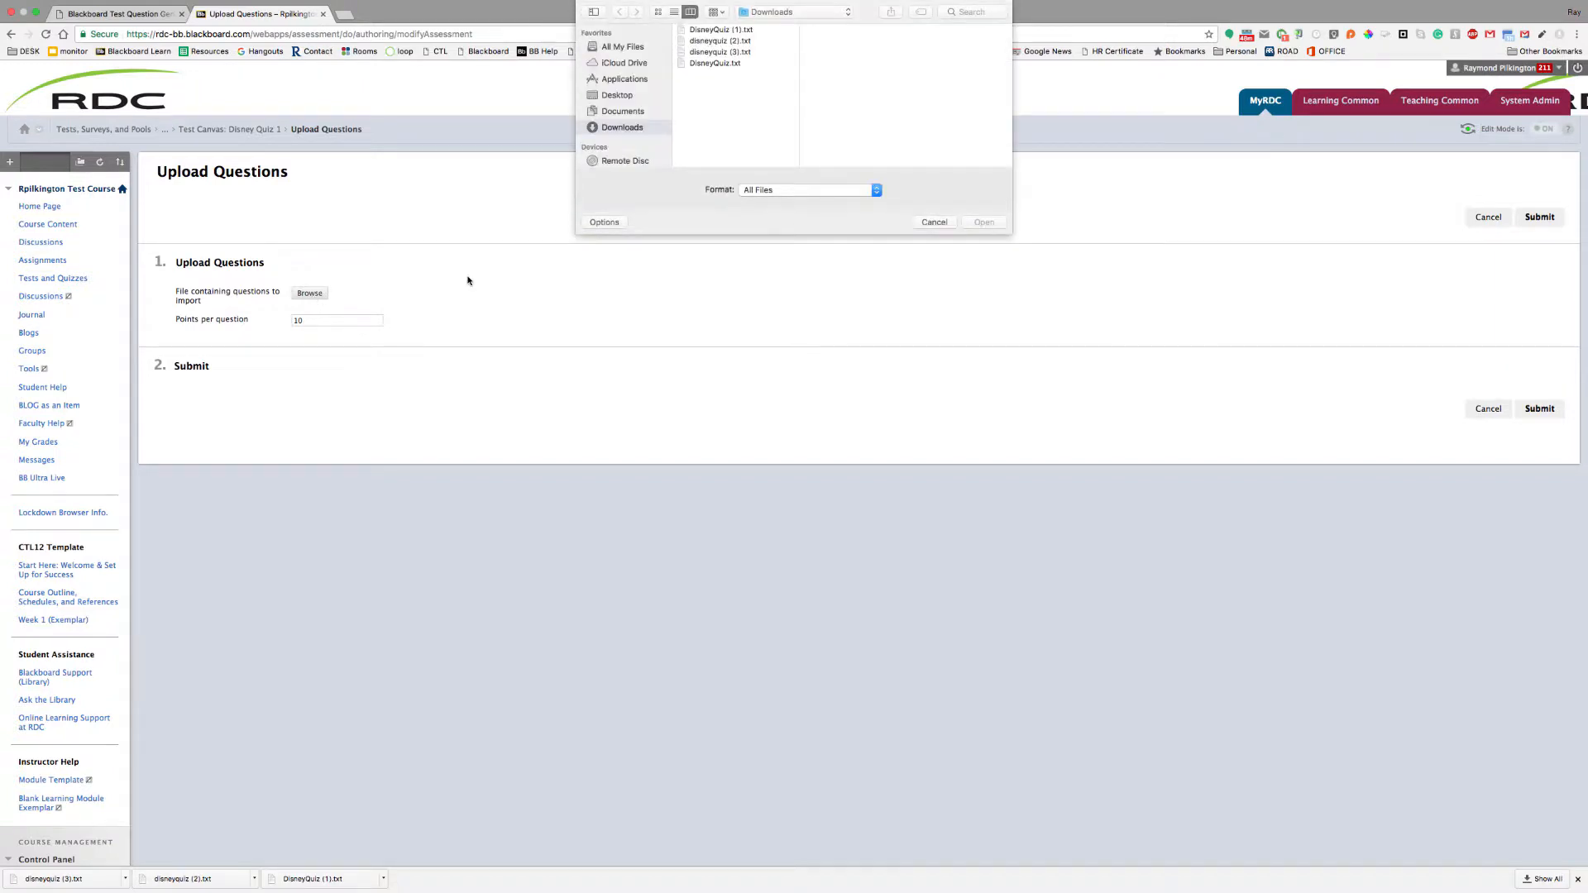
click(718, 29)
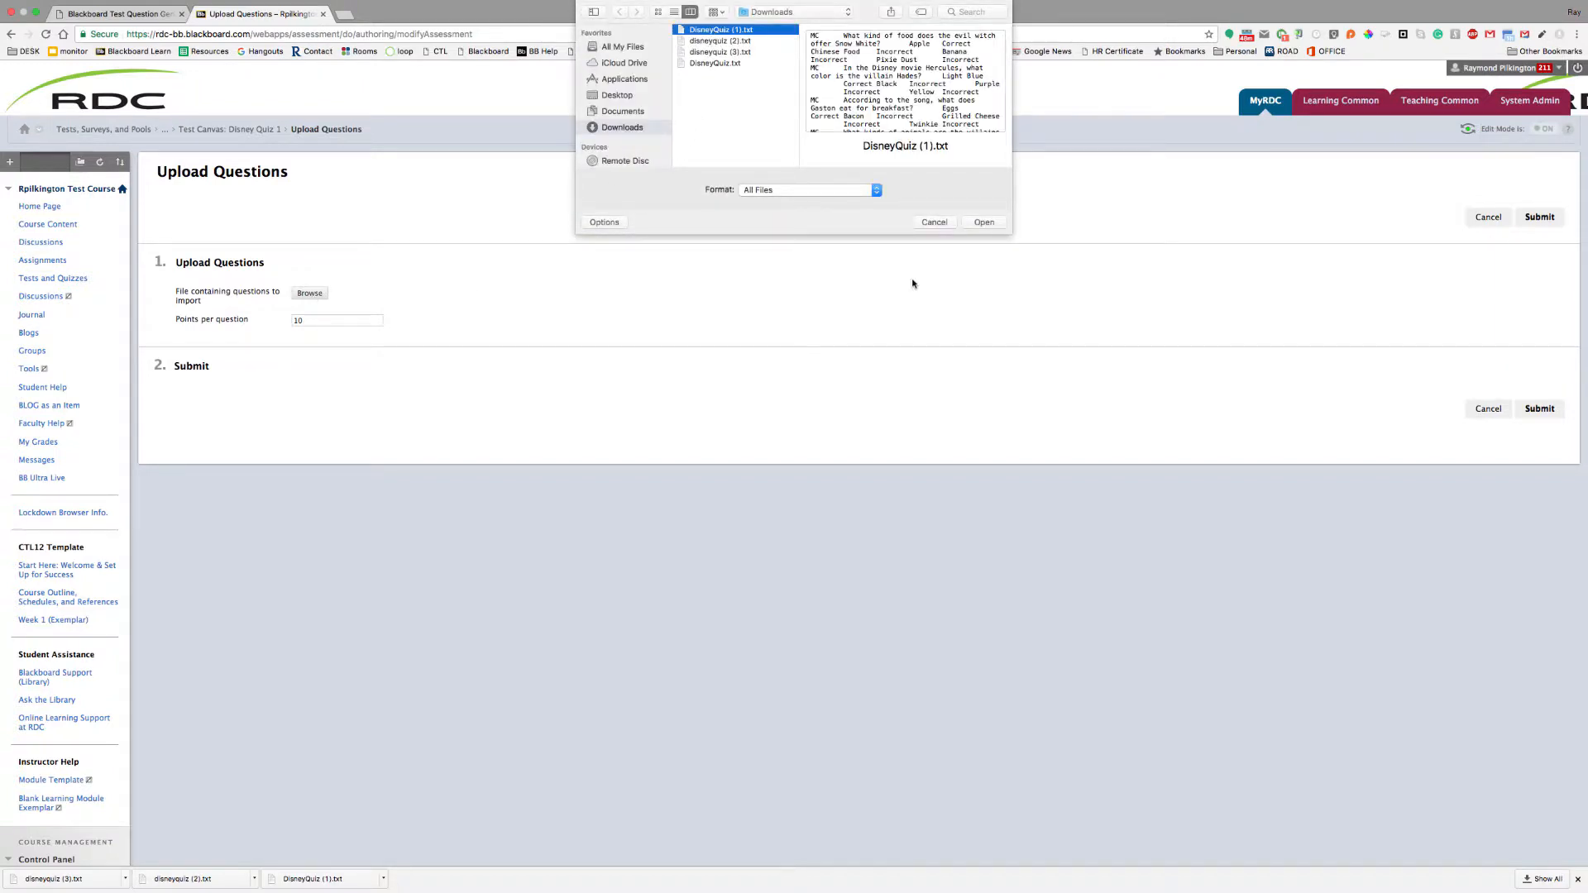
click(984, 222)
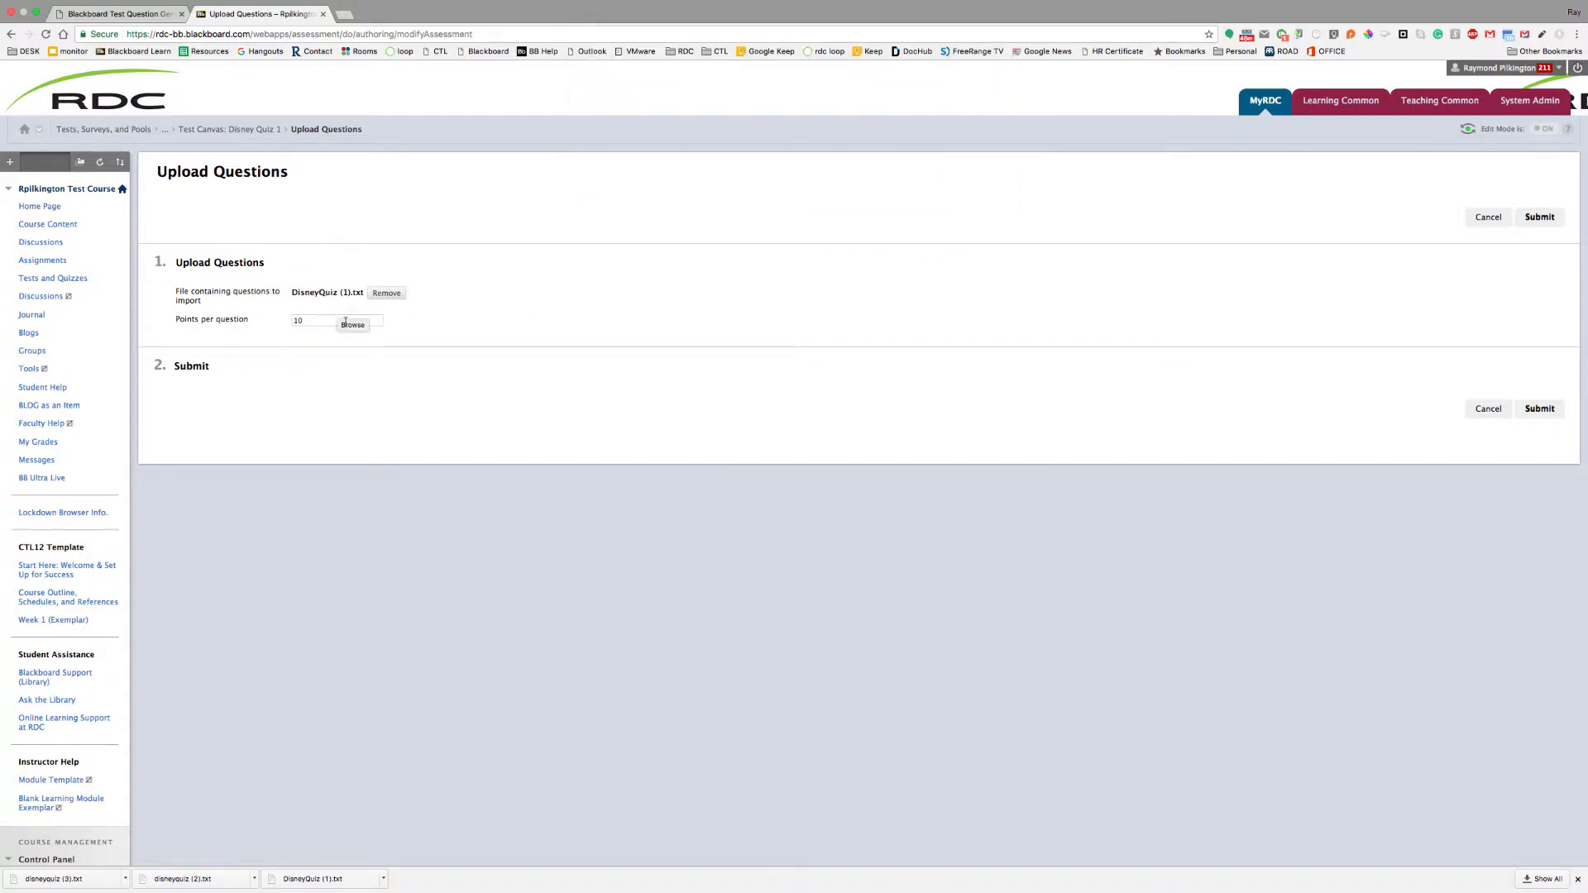
click(319, 323)
Upload the file, review the five imported 50-point-total questions, and return to Create Test
click(1532, 410)
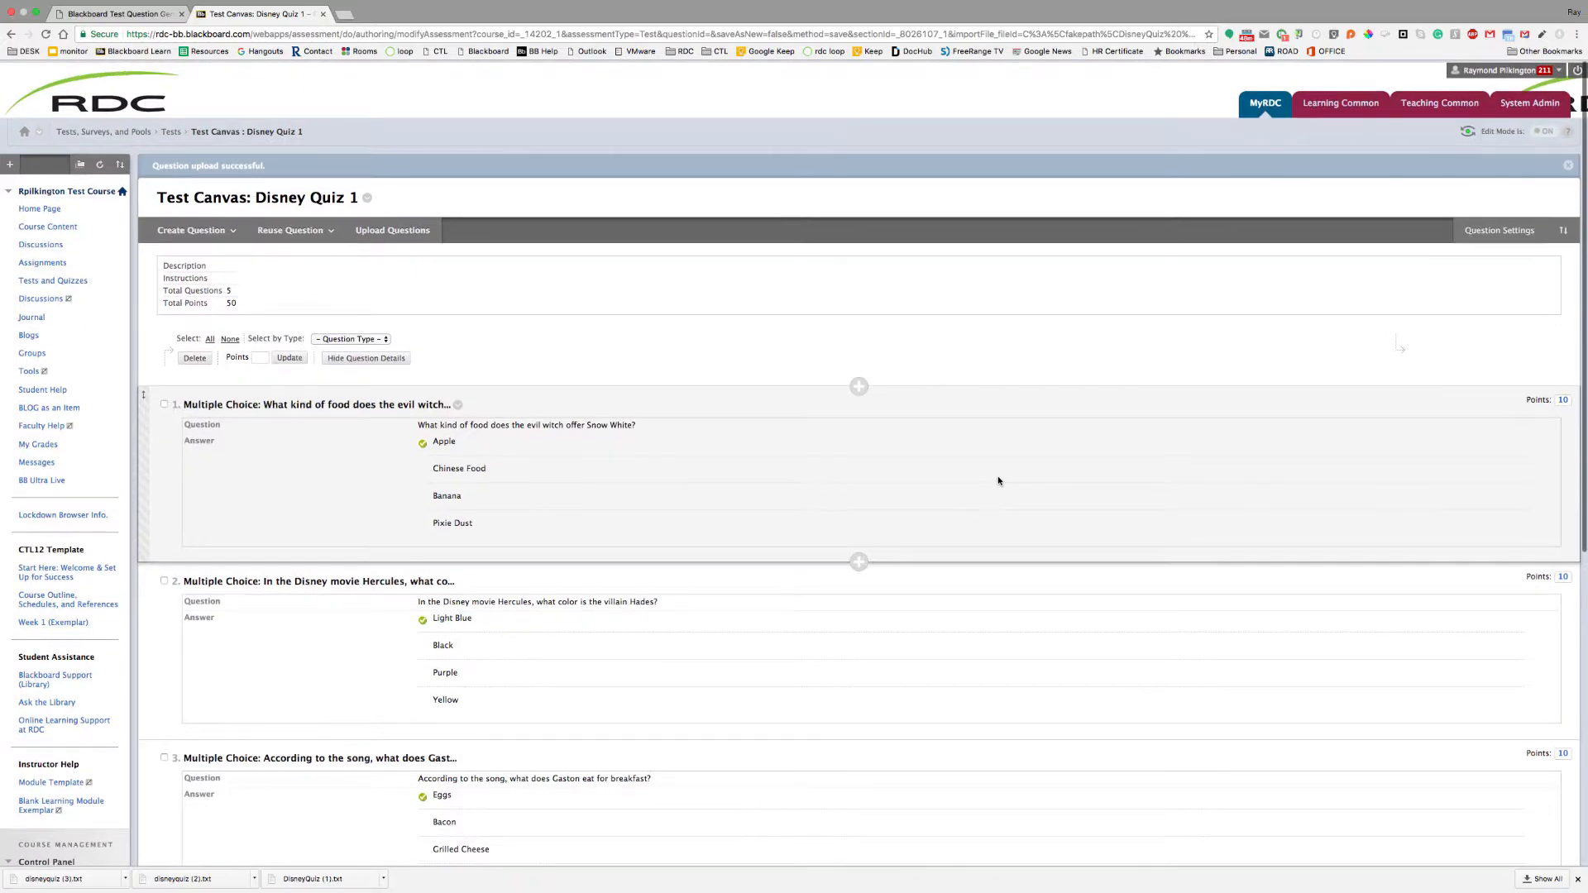
scroll(998, 481, down, 2)
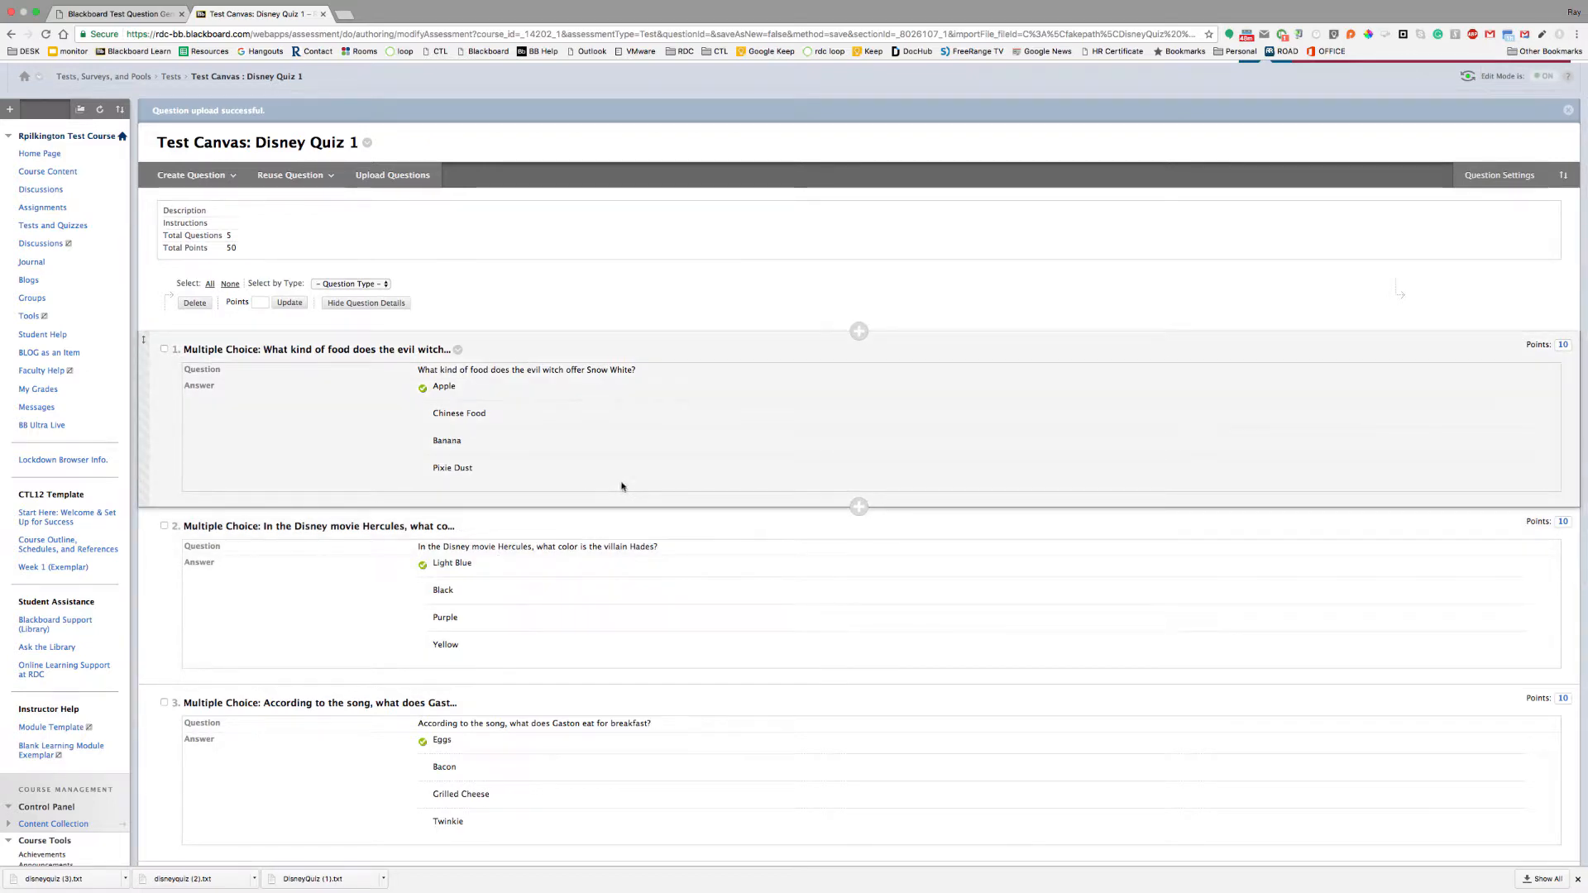
scroll(622, 486, up, 1)
scroll(623, 486, down, 5)
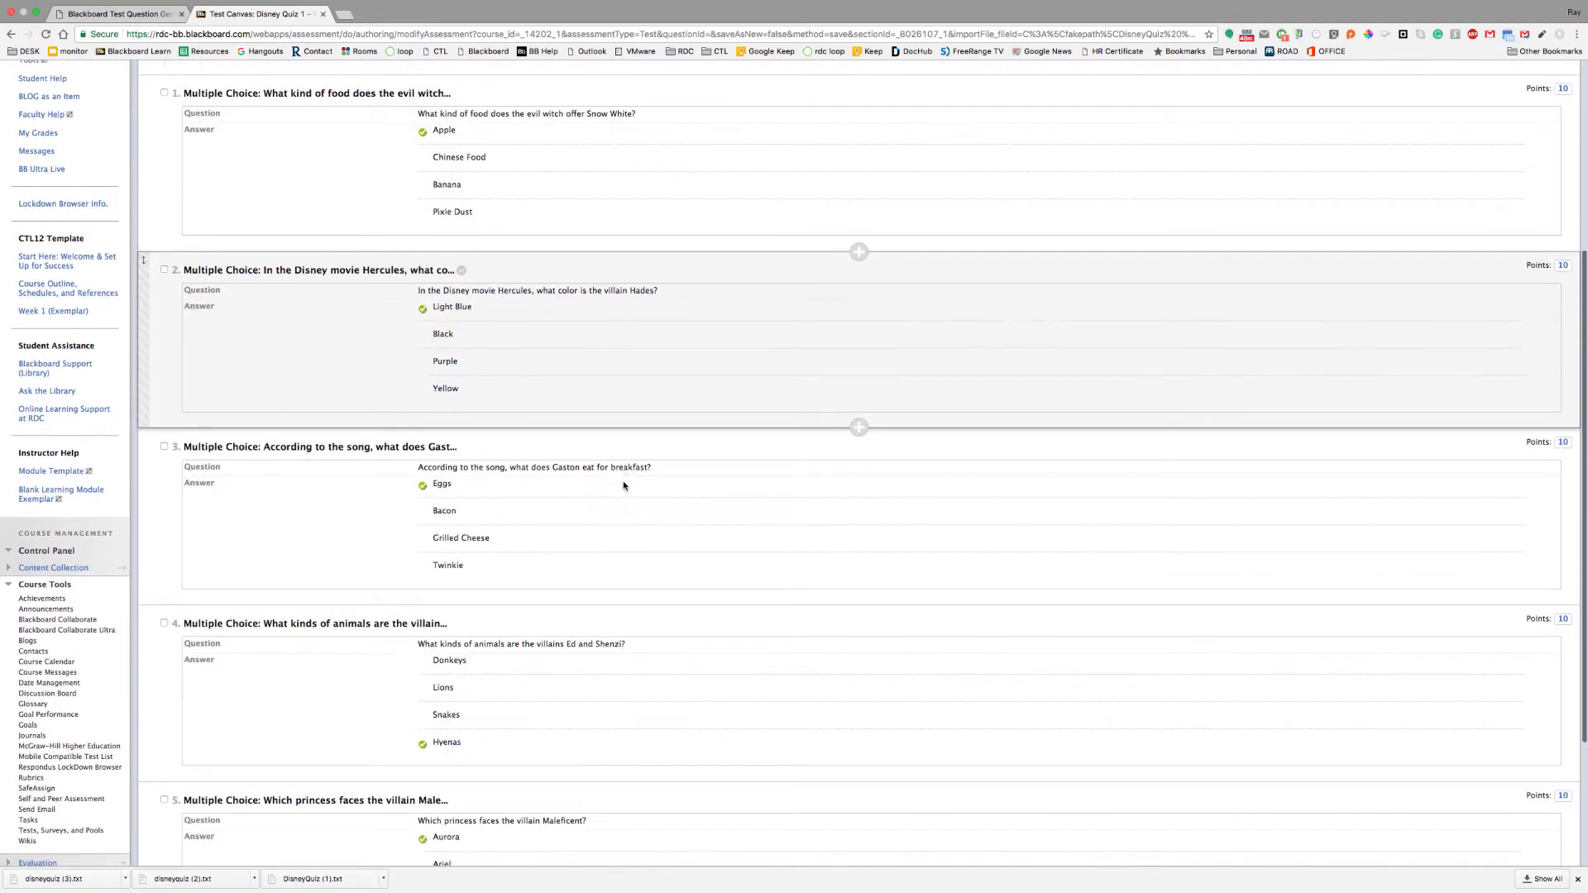
scroll(623, 485, down, 3)
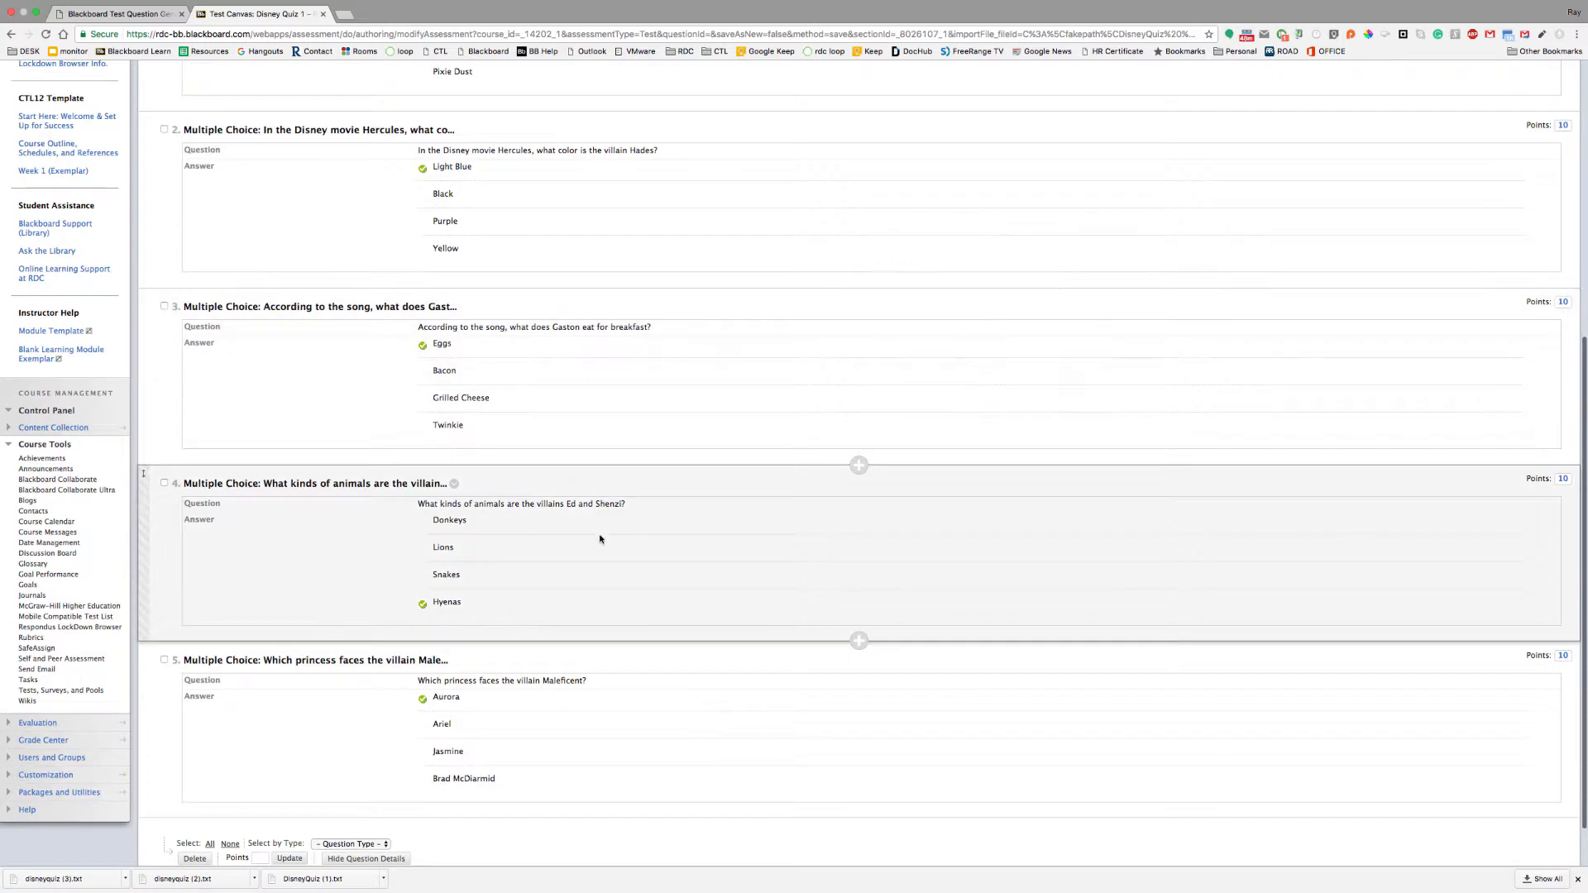
scroll(663, 634, down, 1)
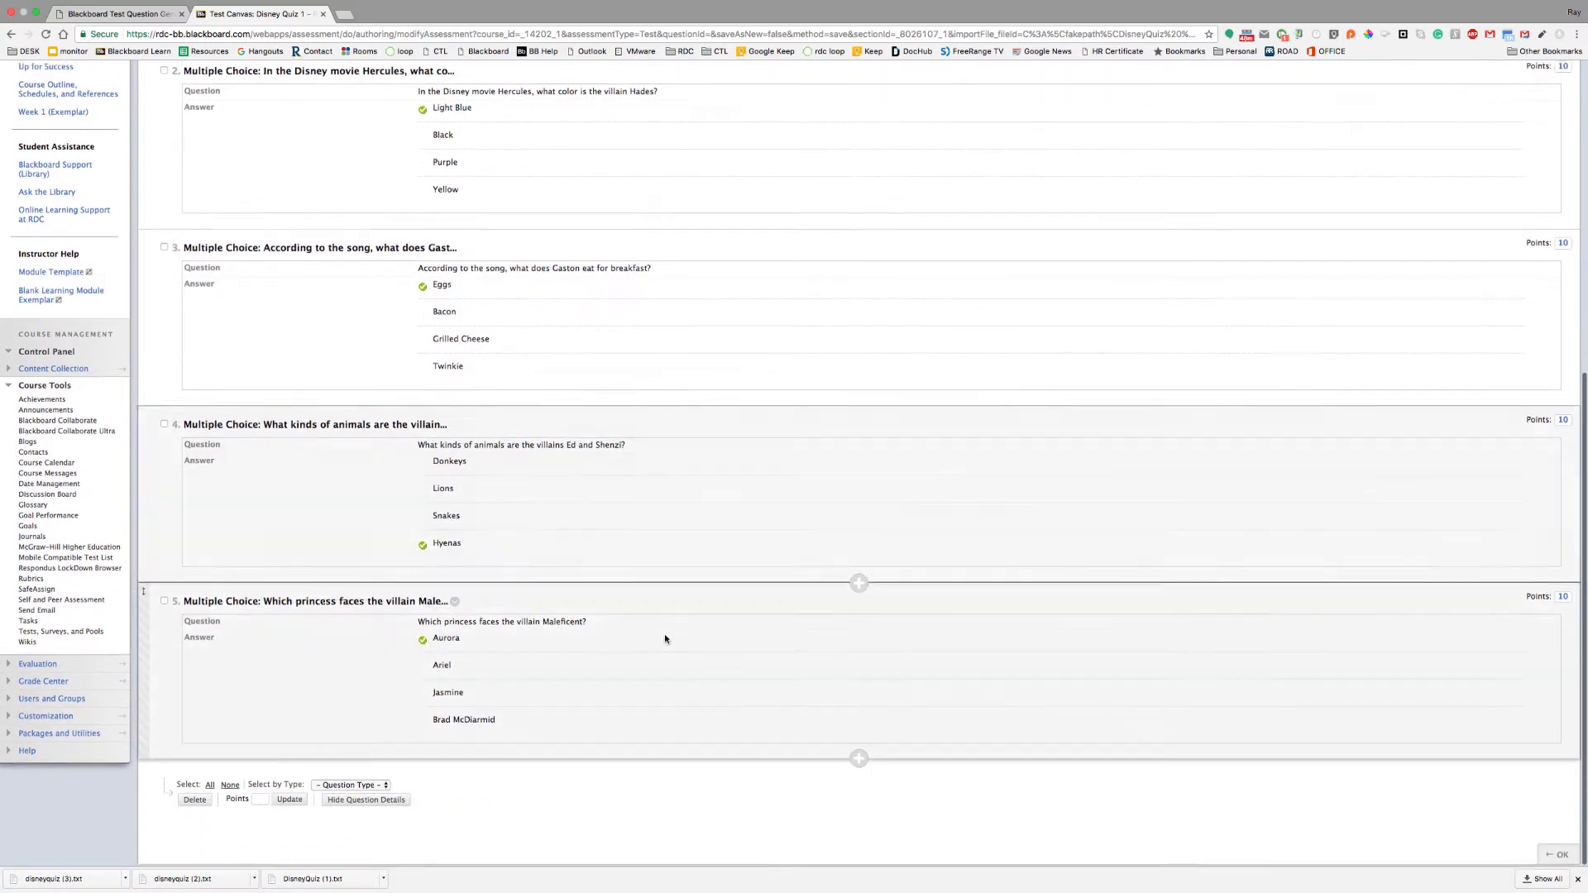
scroll(670, 636, up, 2)
scroll(670, 635, down, 3)
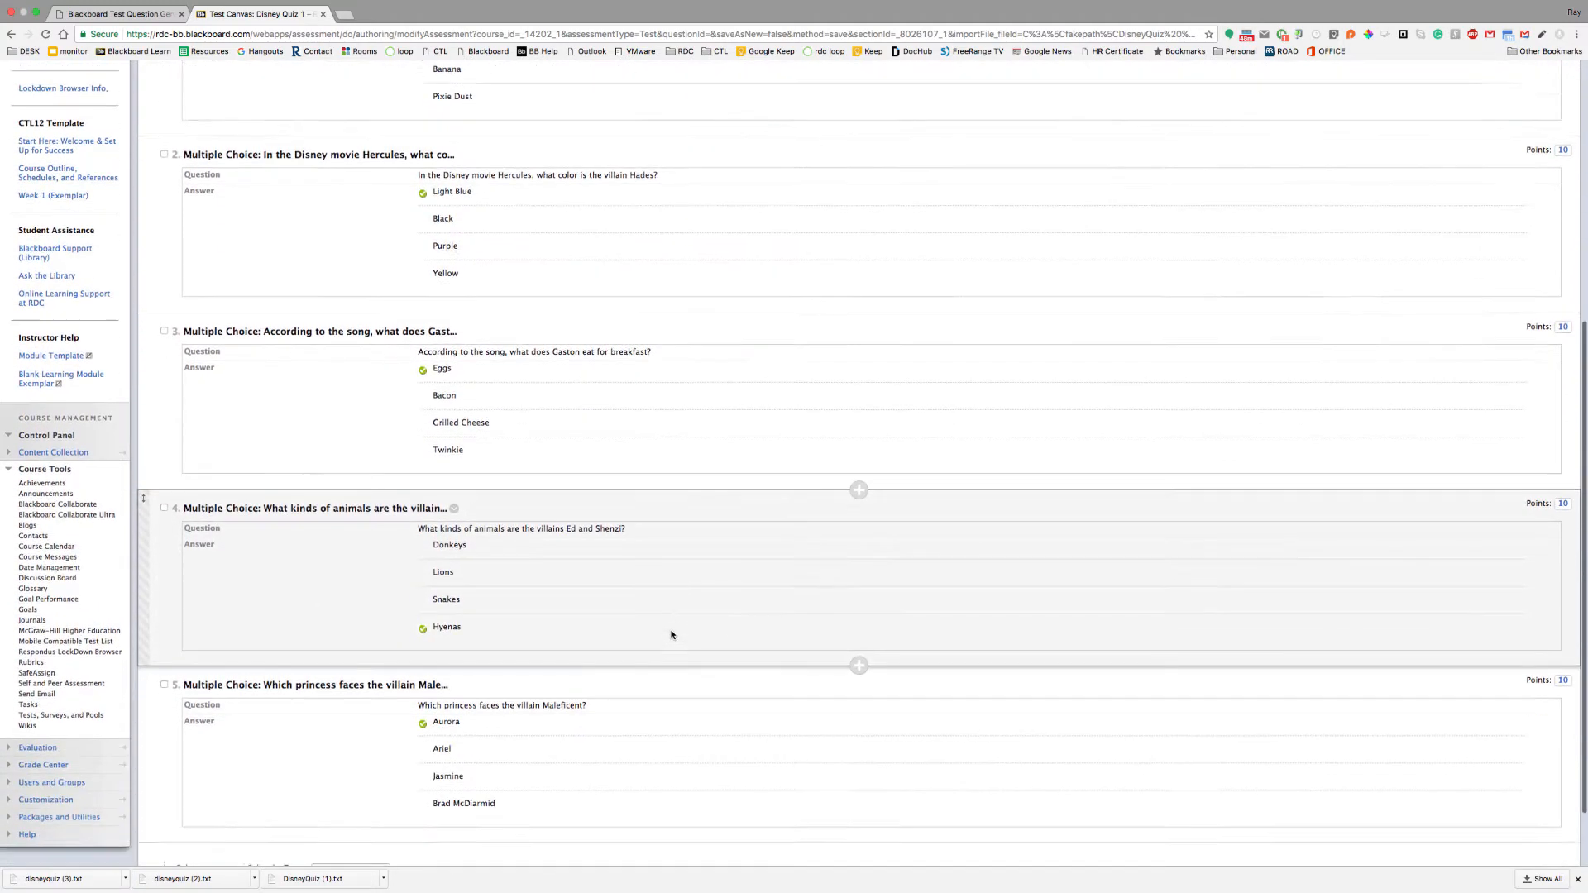
click(1555, 852)
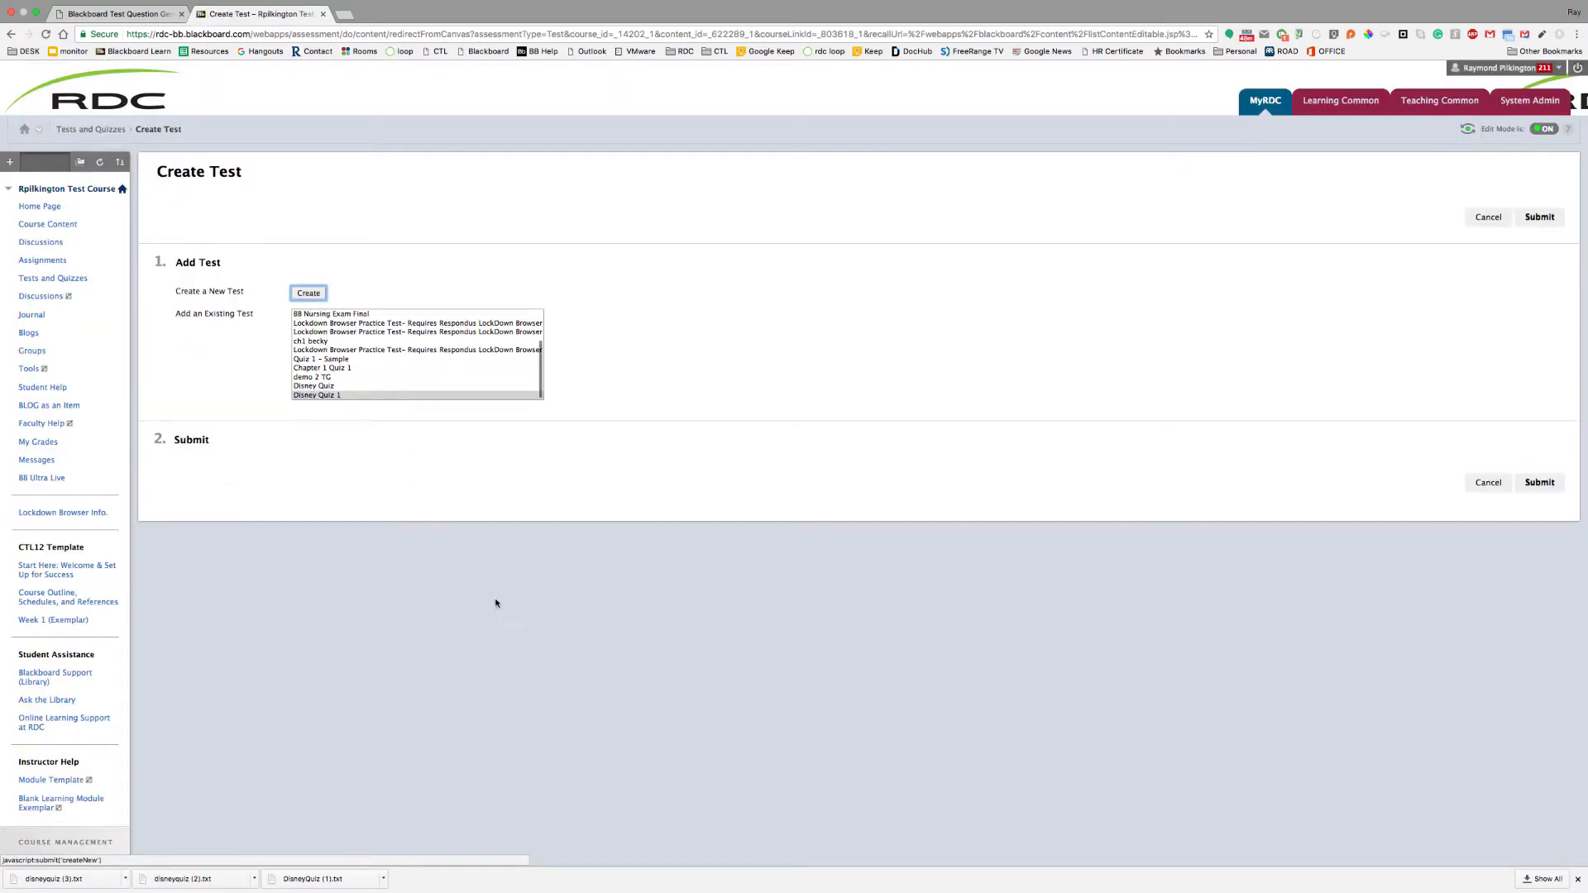
Add Disney Quiz 1 with its link available and opening in a new window, then save
click(1538, 481)
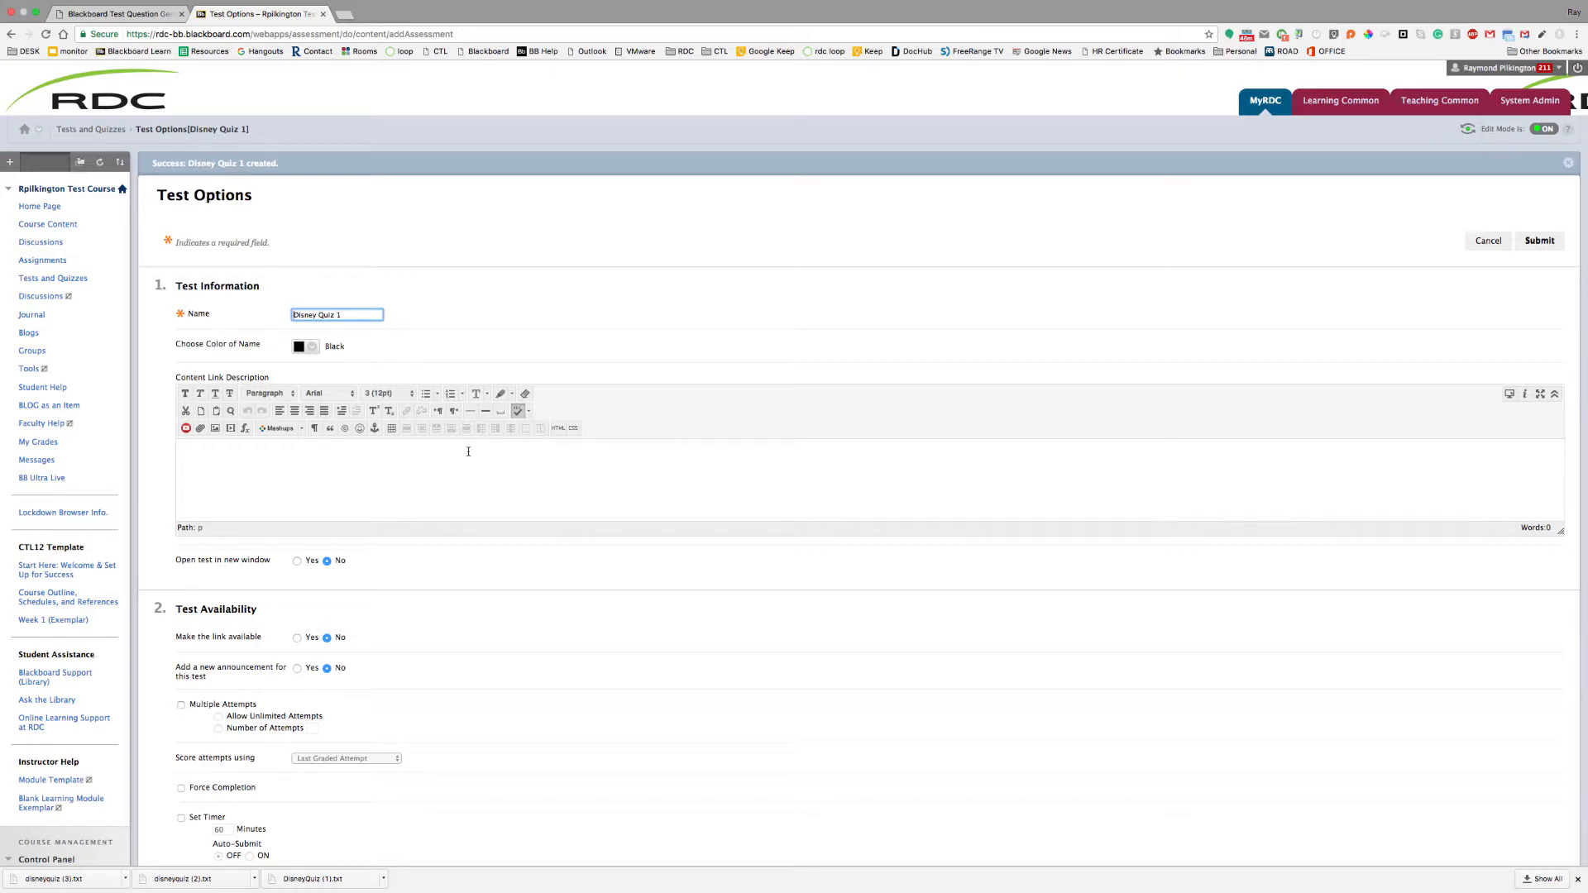
scroll(464, 449, down, 2)
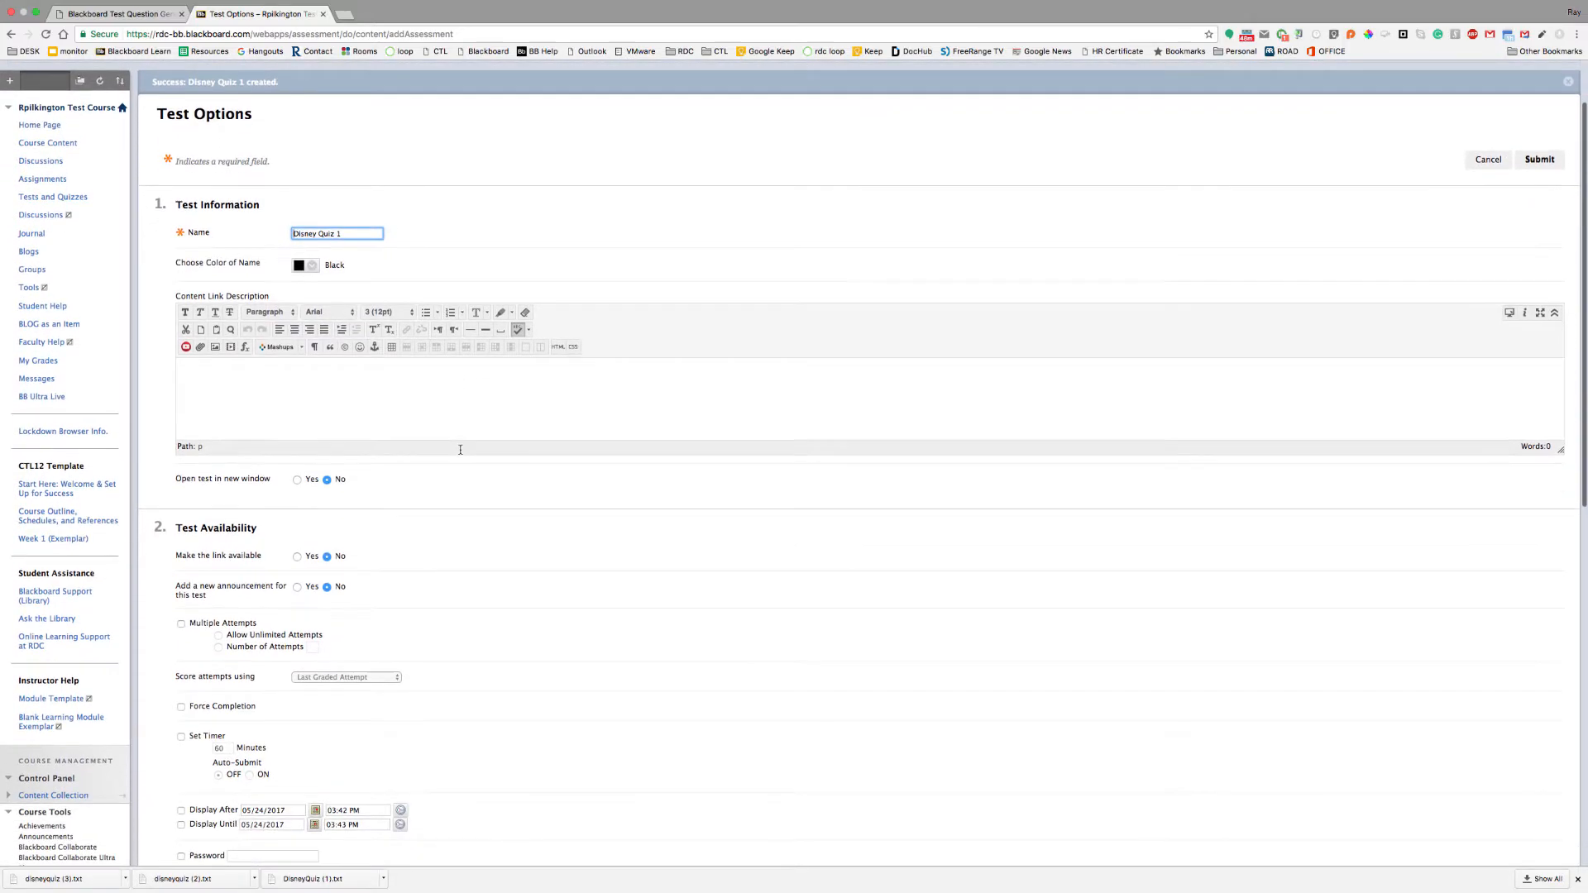
scroll(461, 449, down, 2)
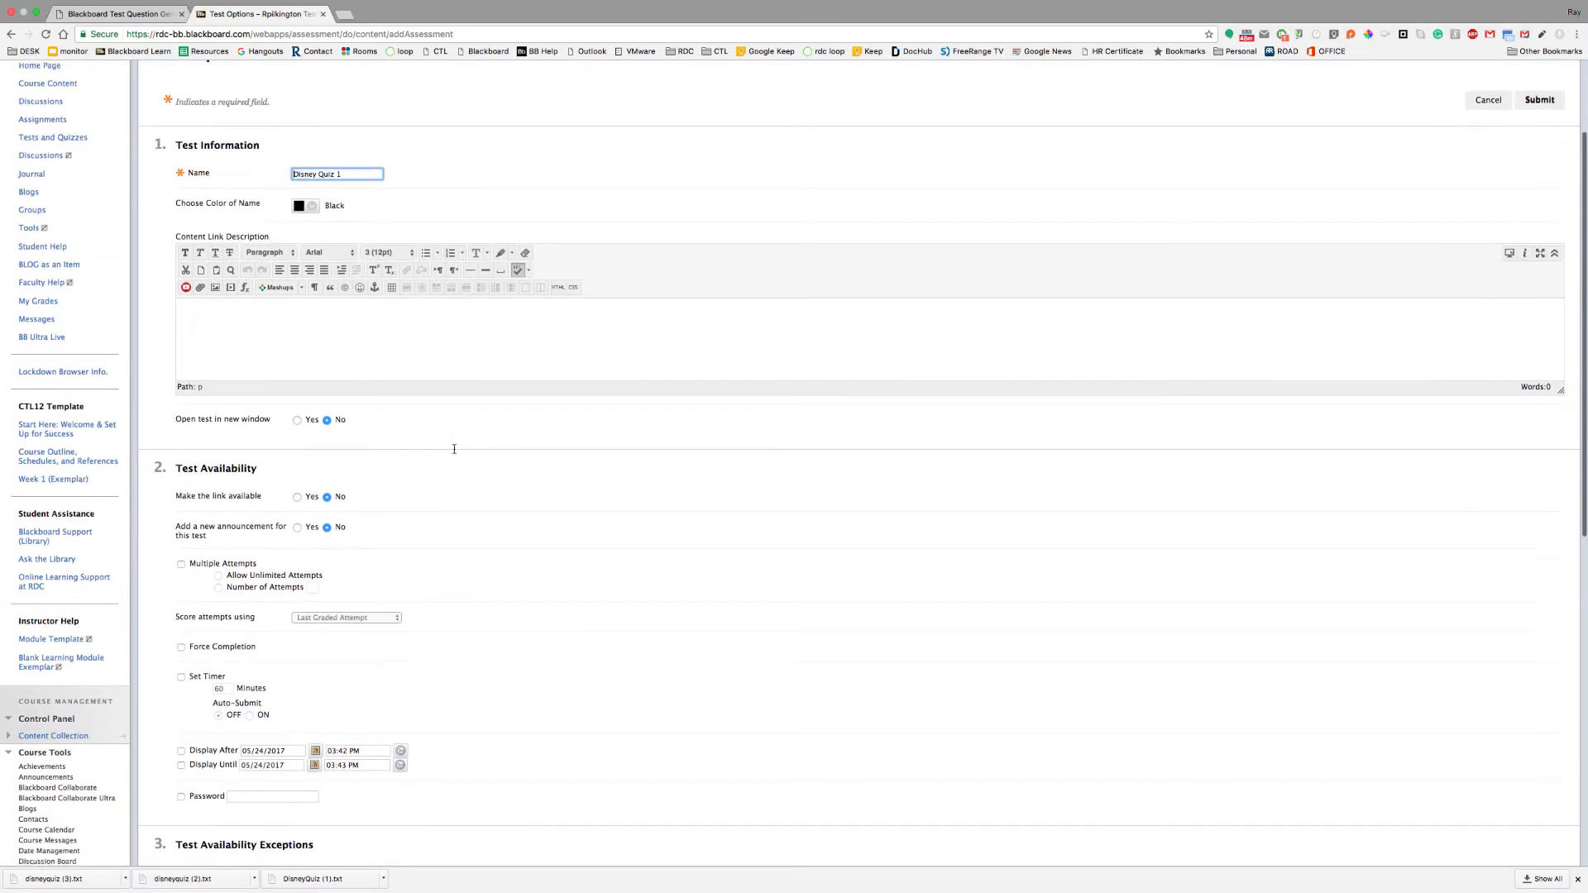
scroll(358, 368, down, 2)
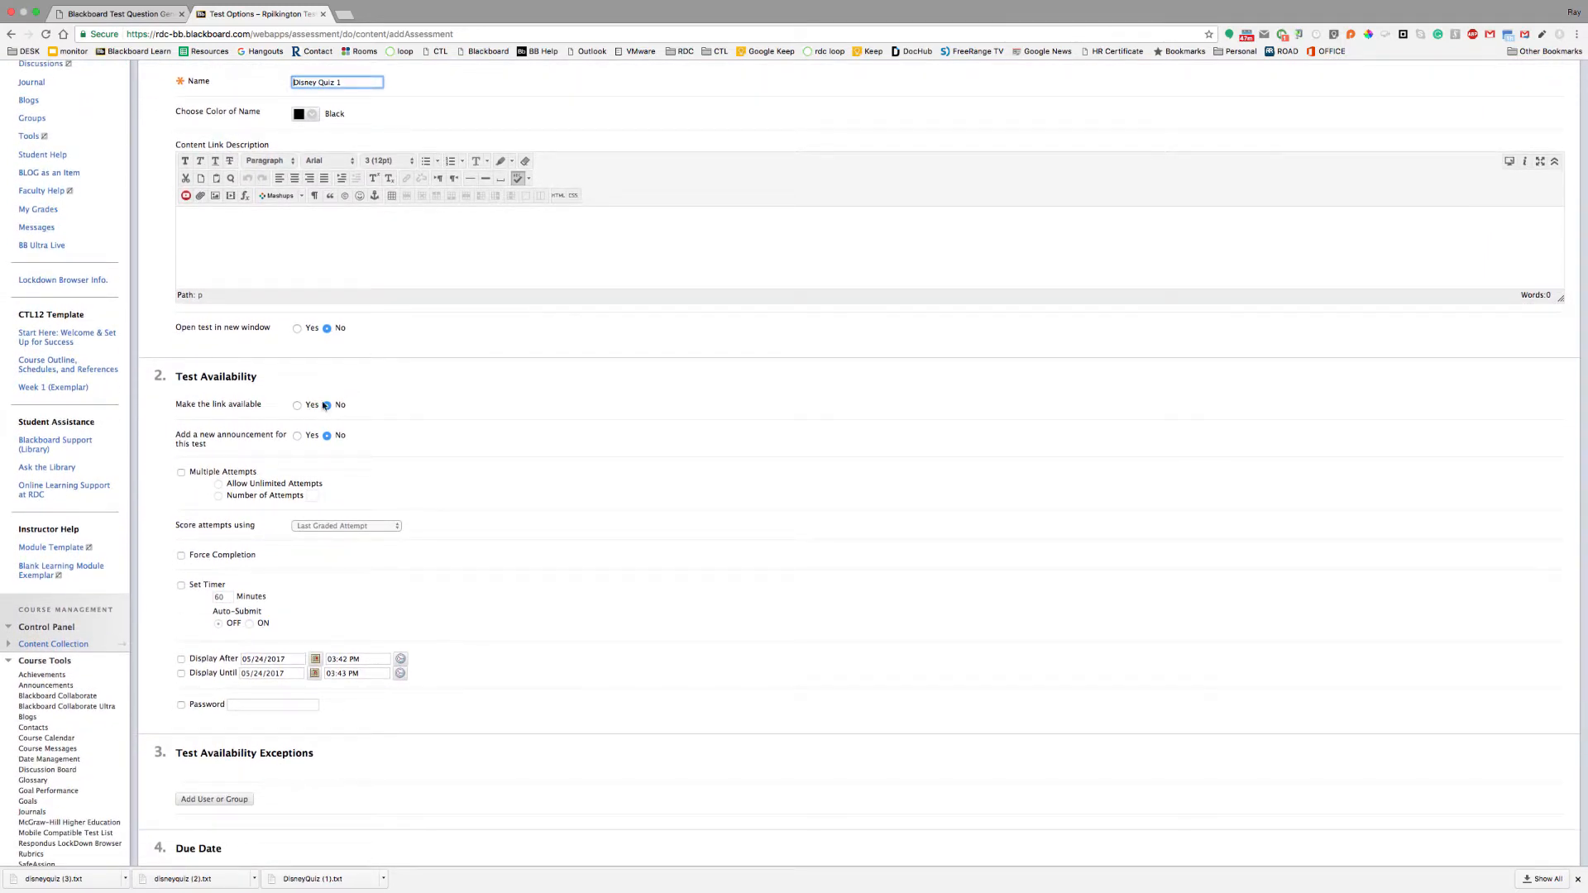
click(298, 405)
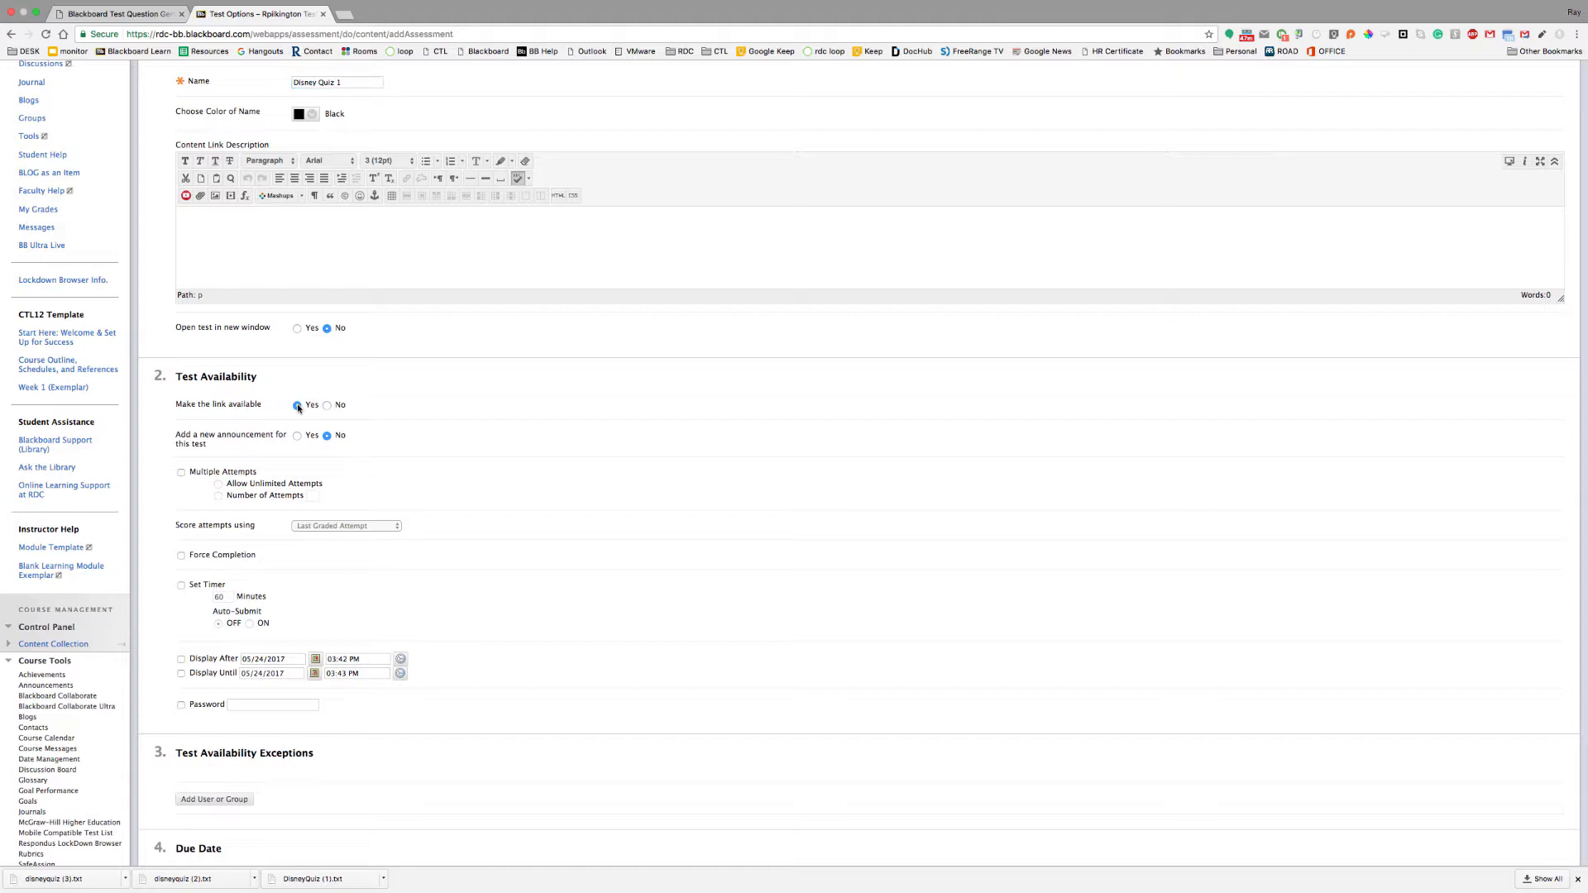
click(296, 329)
scroll(592, 511, up, 2)
scroll(592, 511, down, 5)
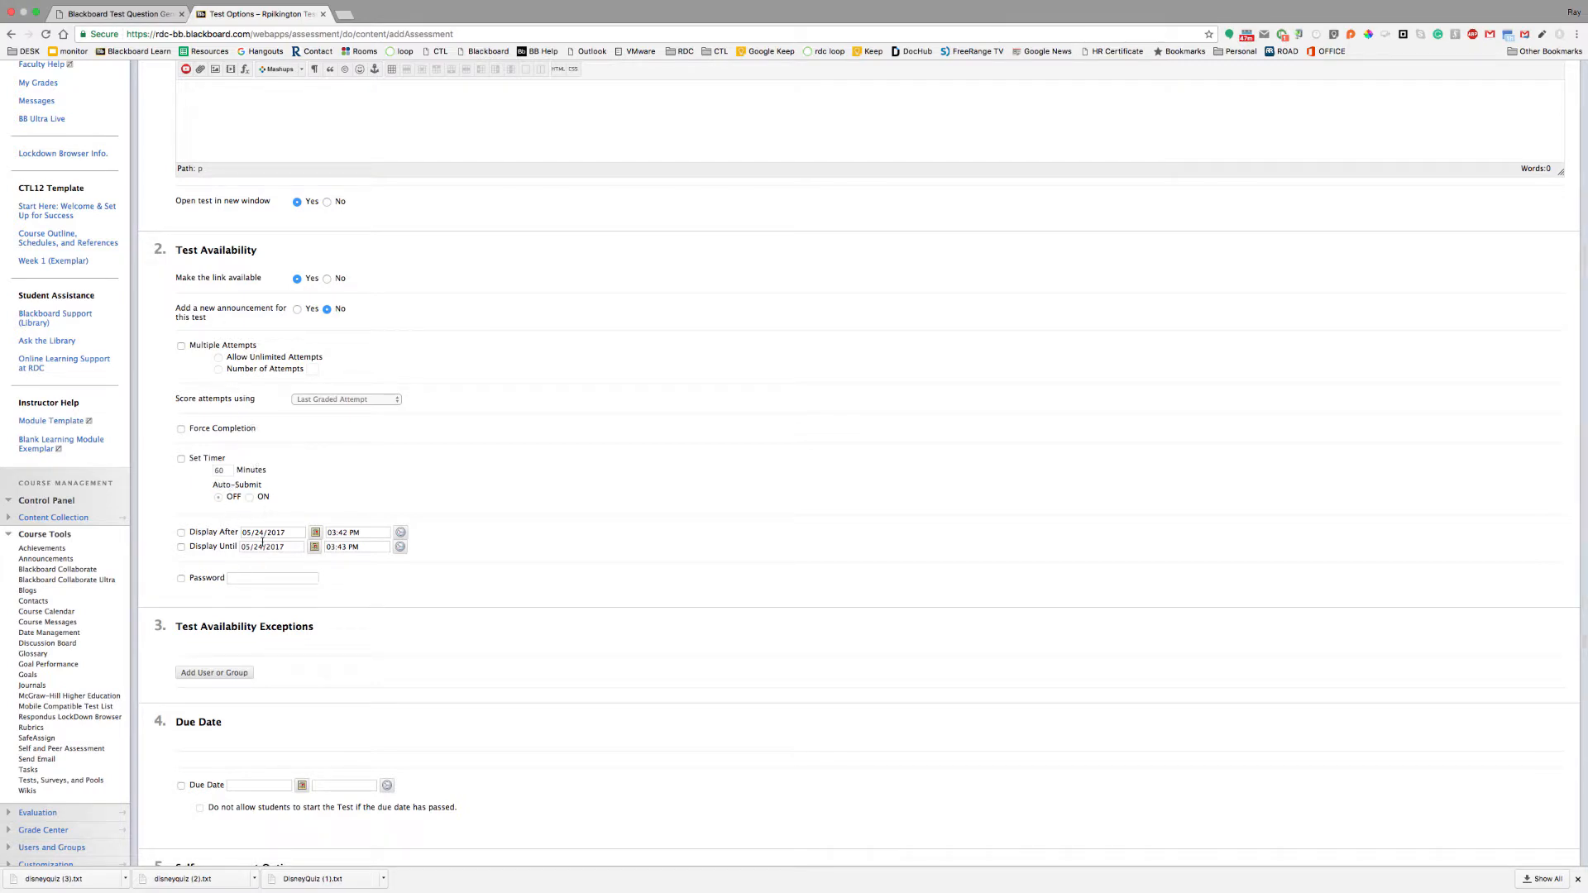
scroll(490, 569, down, 6)
scroll(489, 571, down, 5)
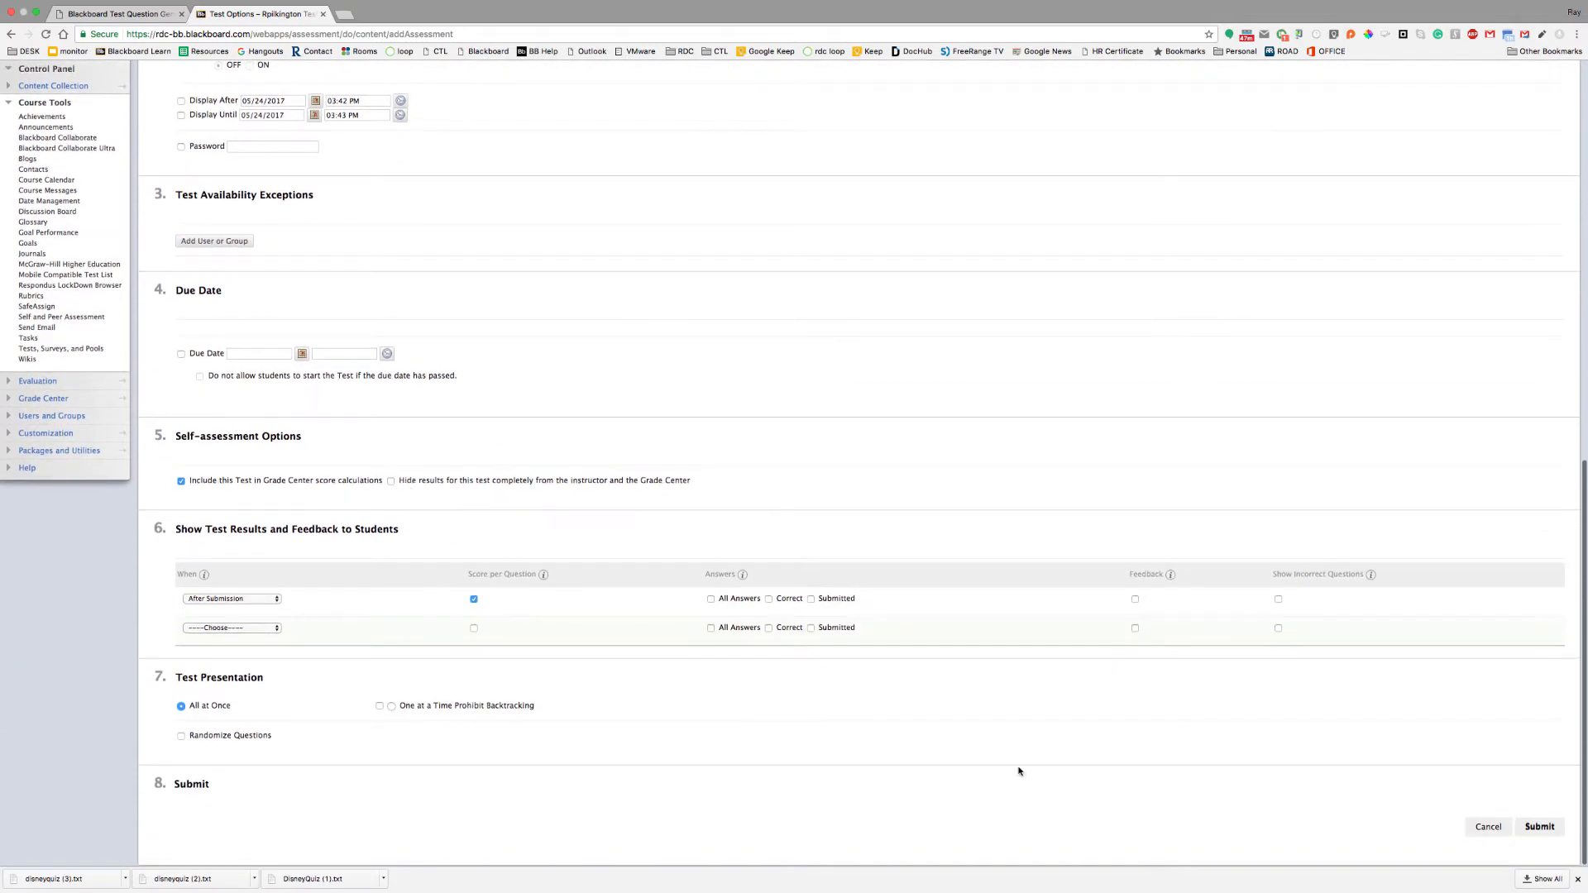
click(1529, 831)
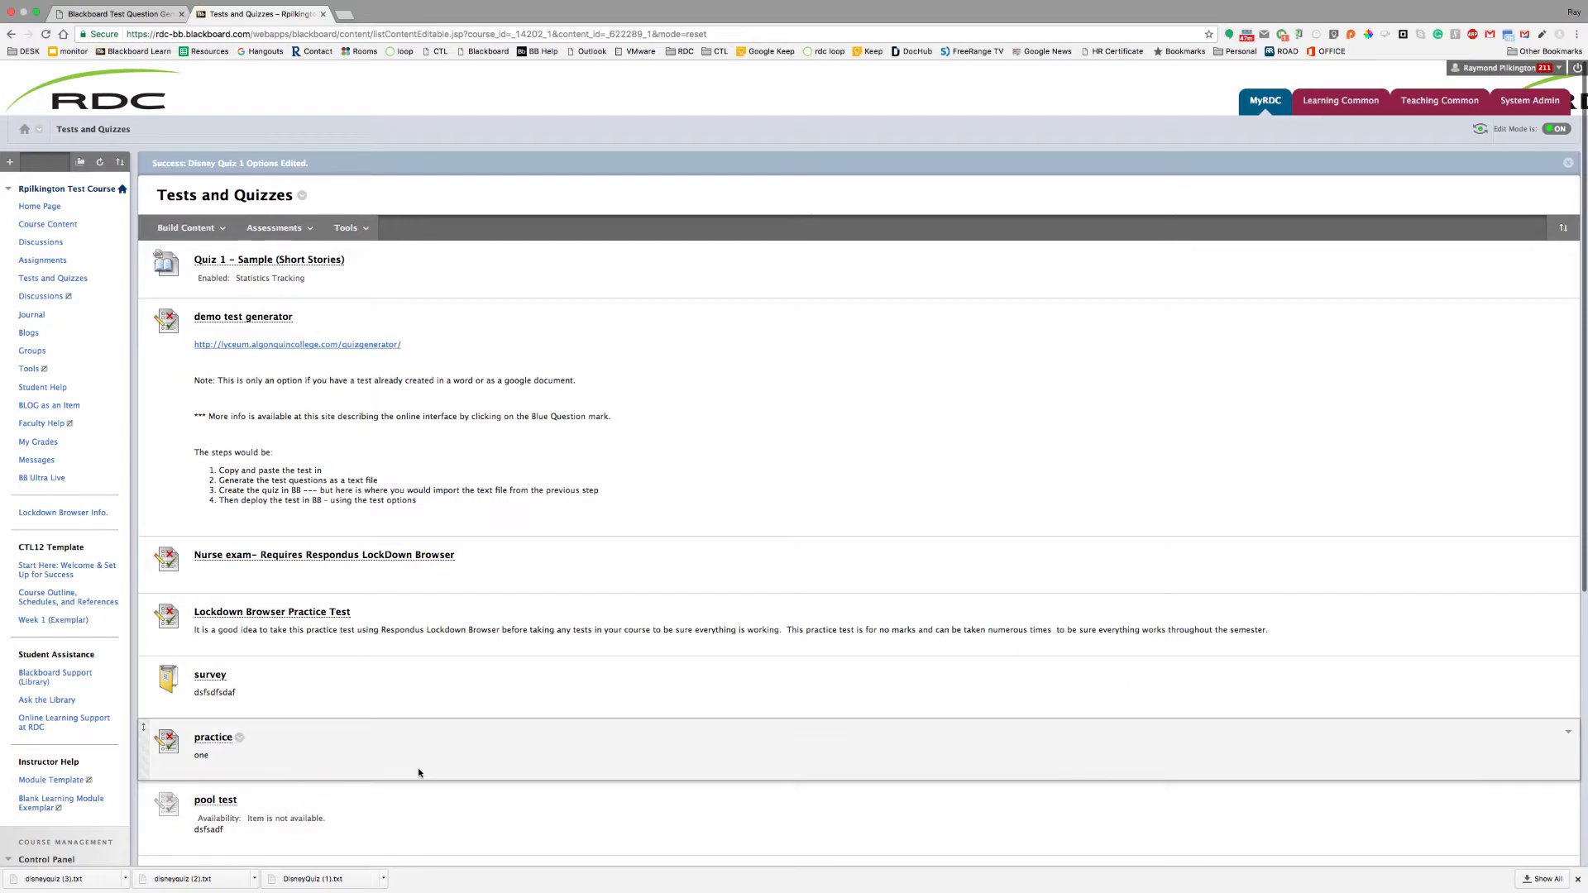
Drag Disney Quiz 1 above Quiz 1 – Sample (Short Stories) to head the list
scroll(418, 769, down, 10)
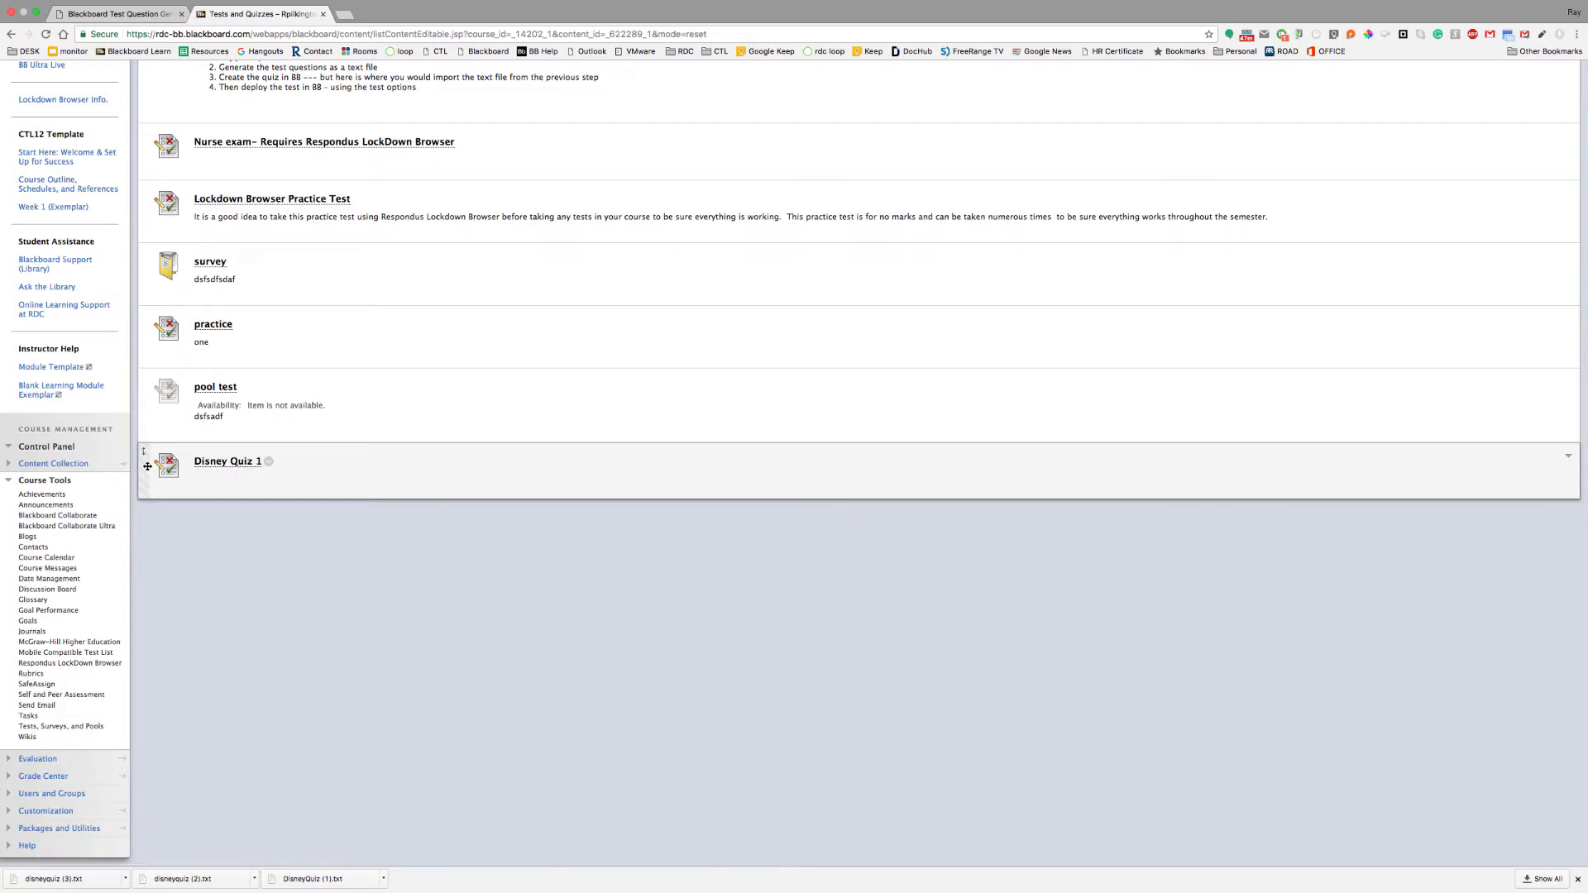
drag(147, 465, 188, 73)
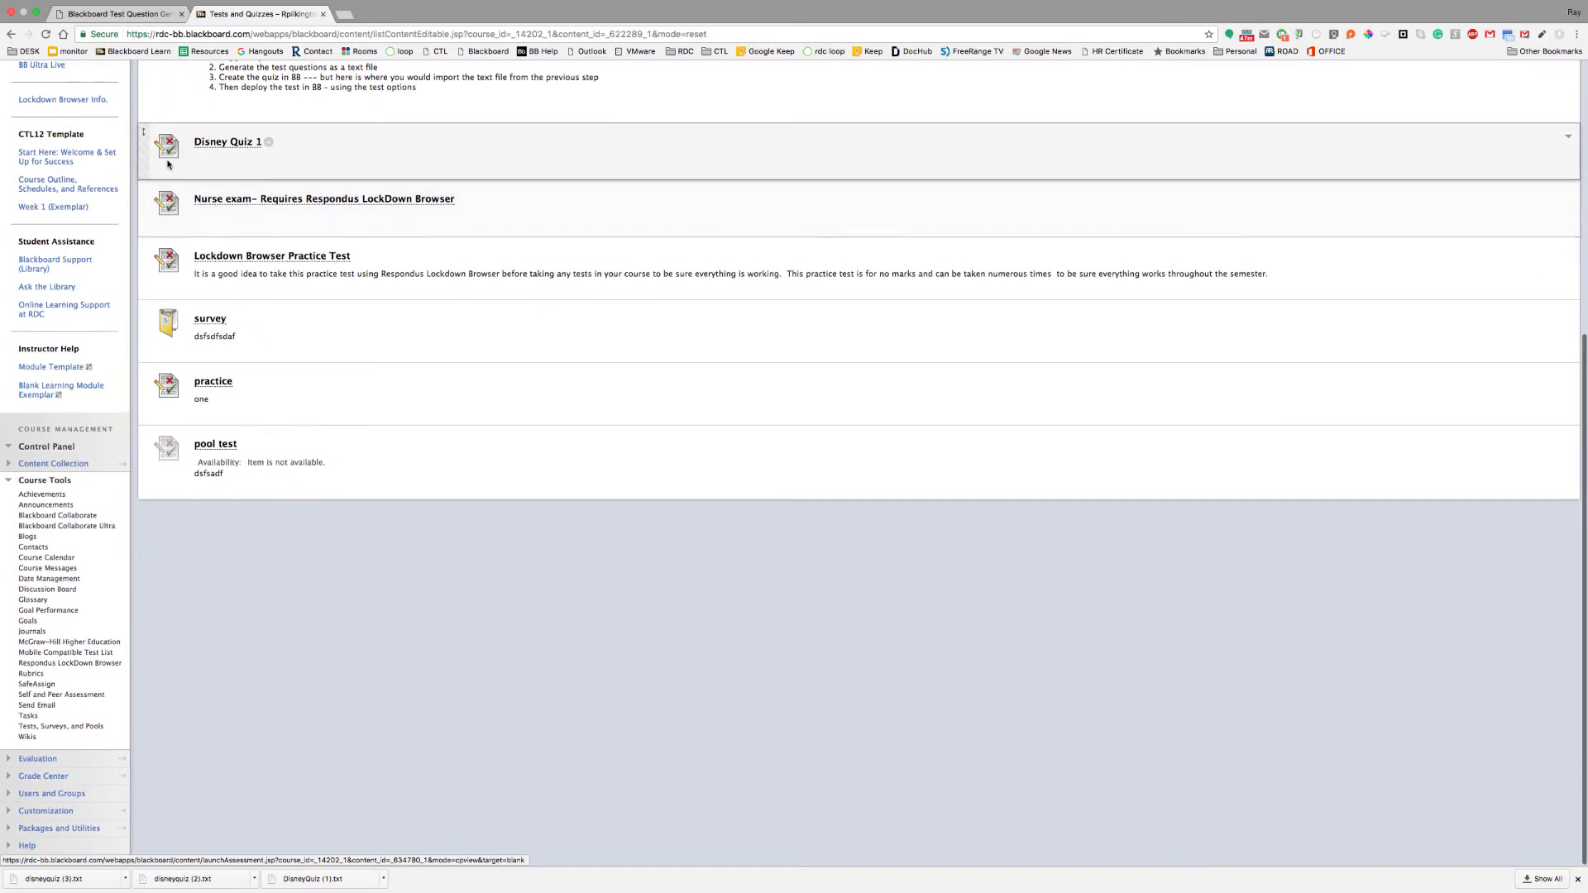
drag(146, 155, 159, 68)
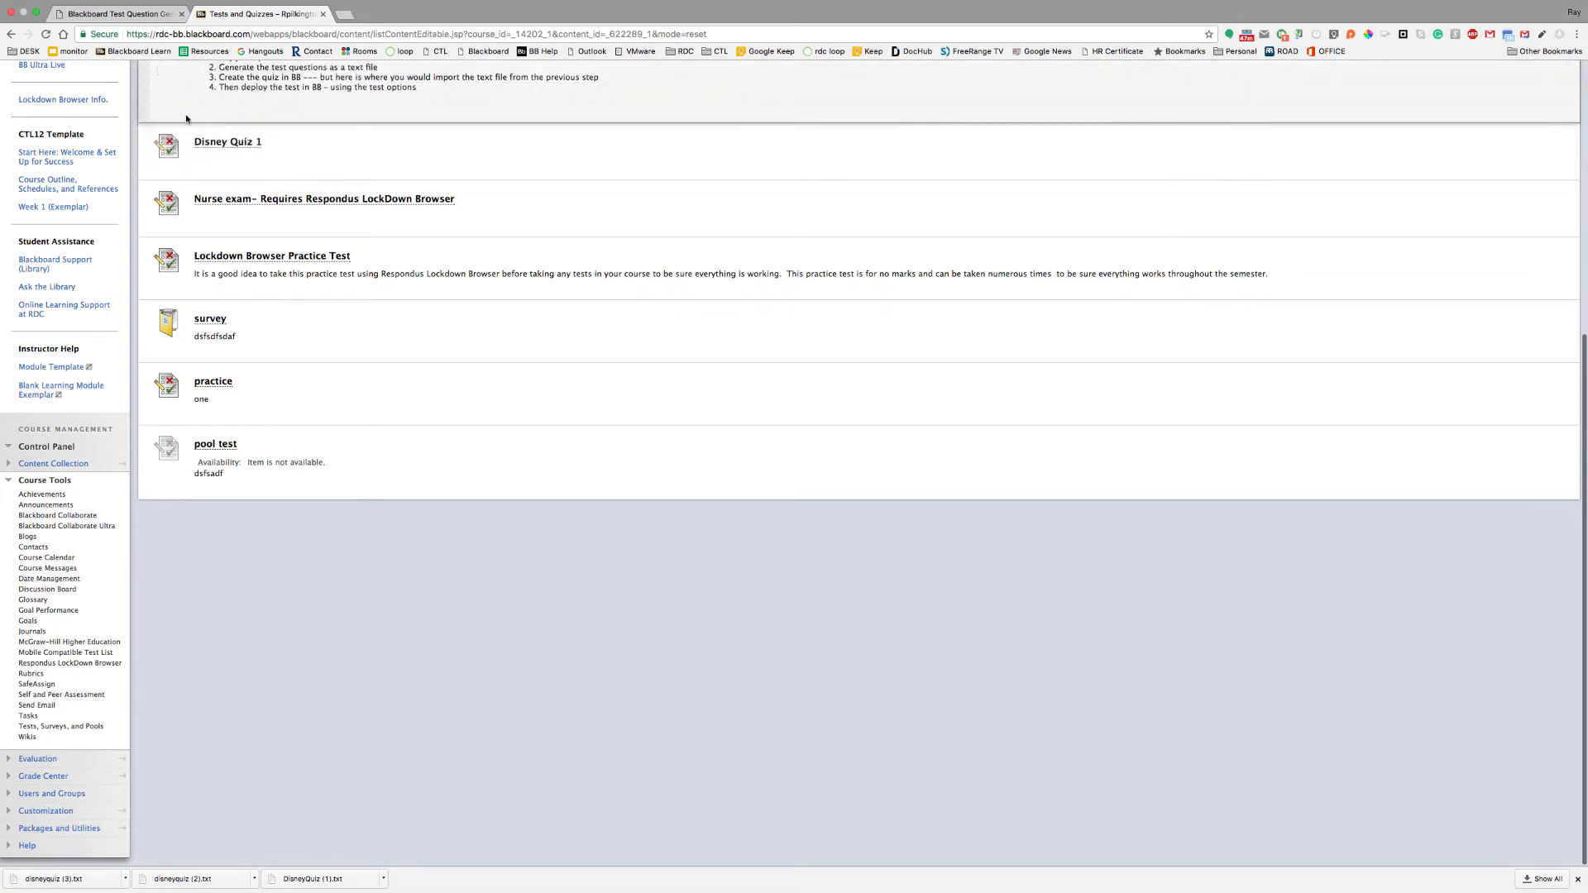
drag(147, 152, 148, 64)
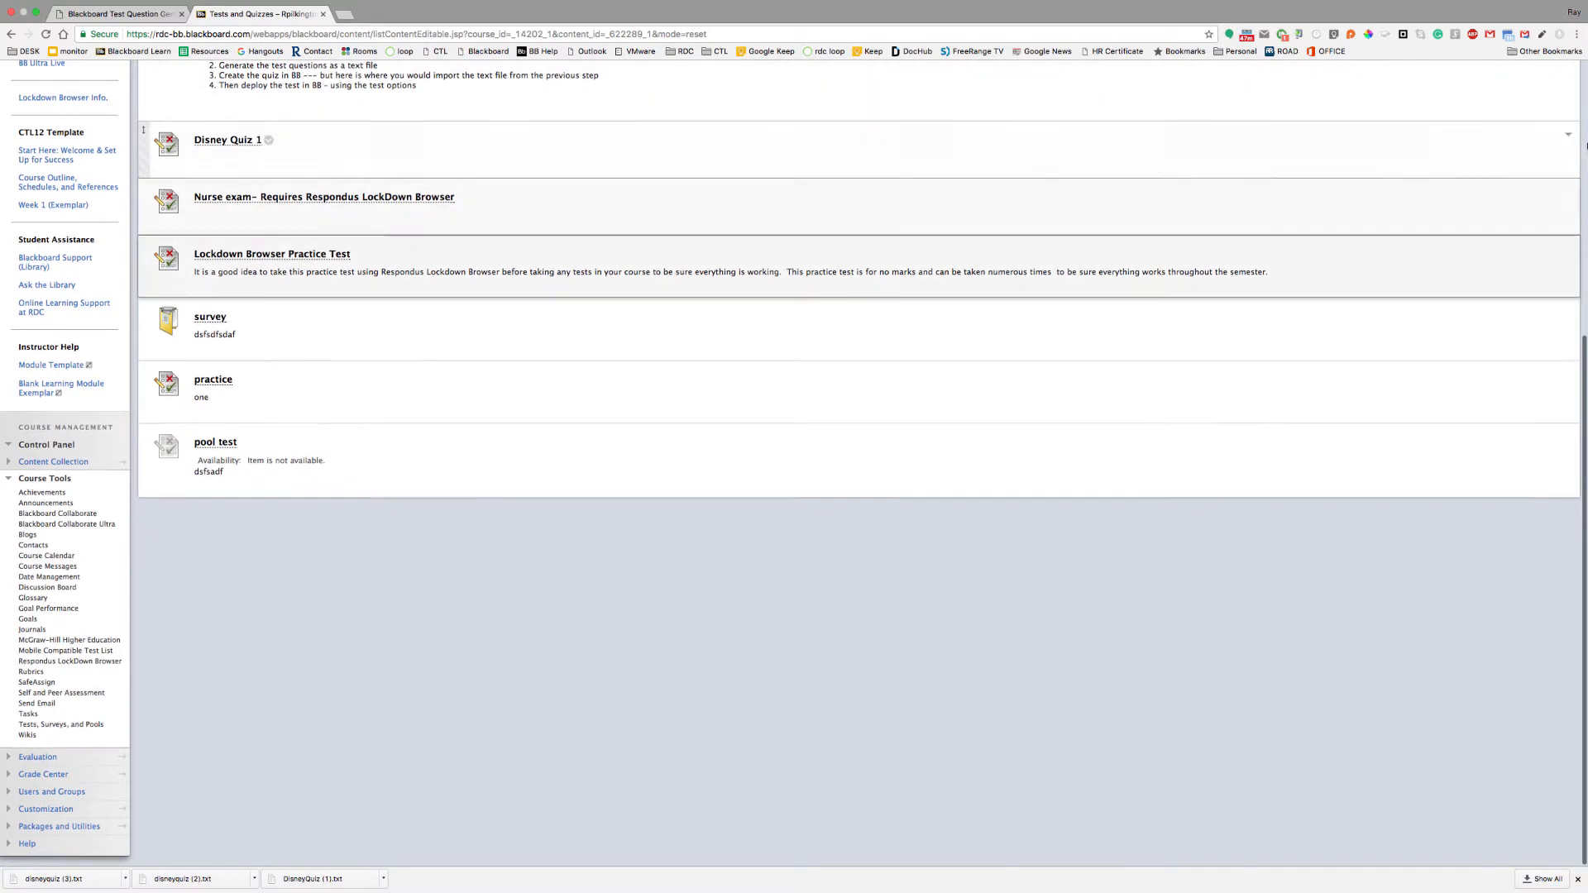
scroll(1582, 352, up, 5)
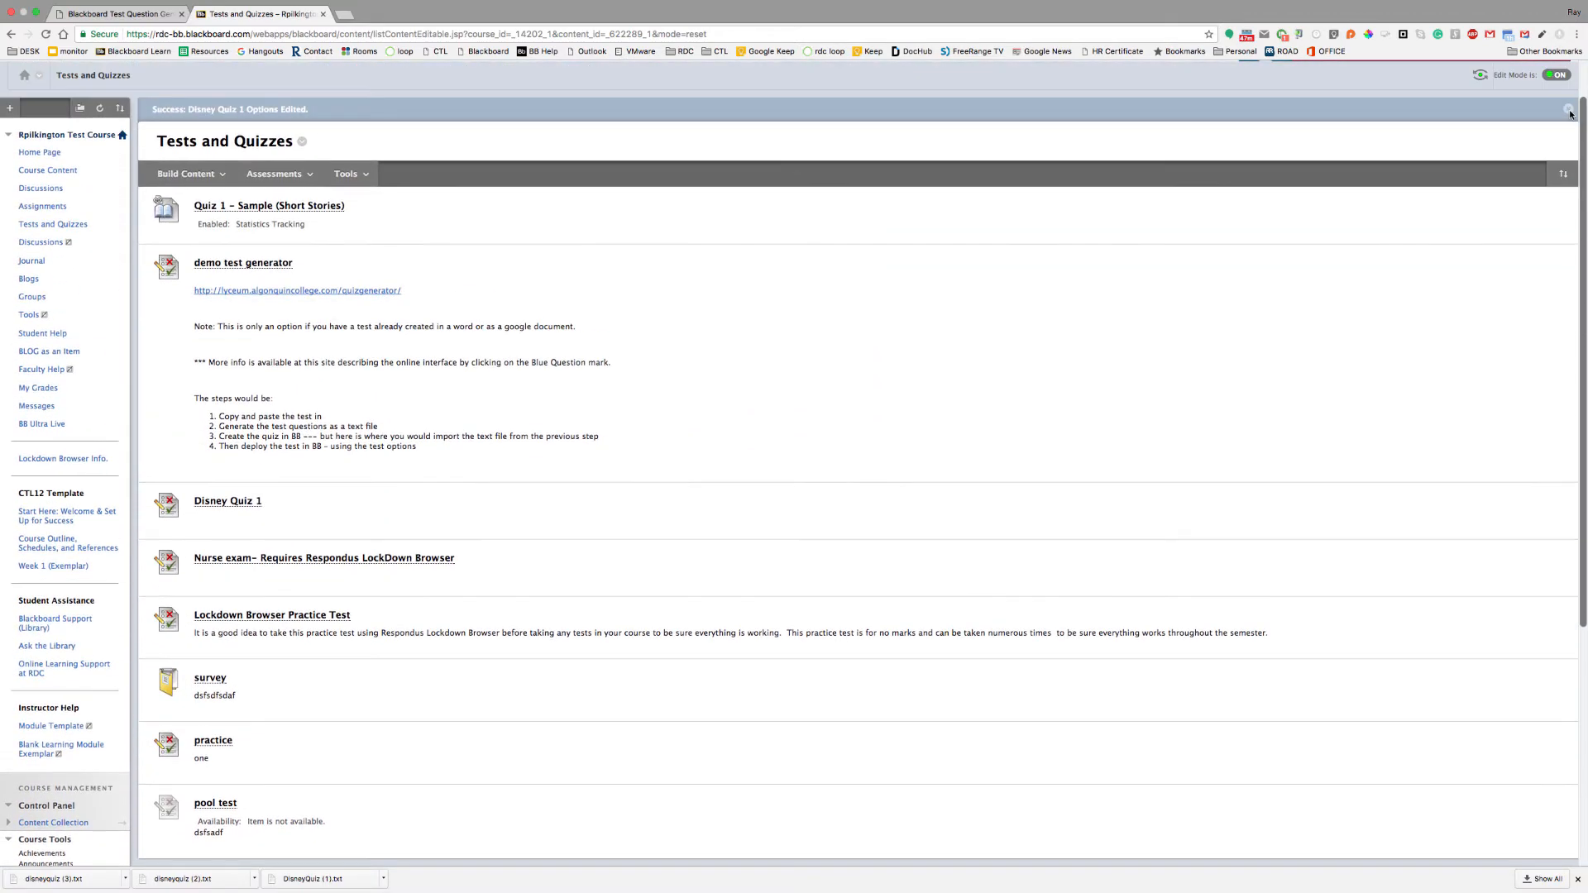
drag(151, 513, 150, 269)
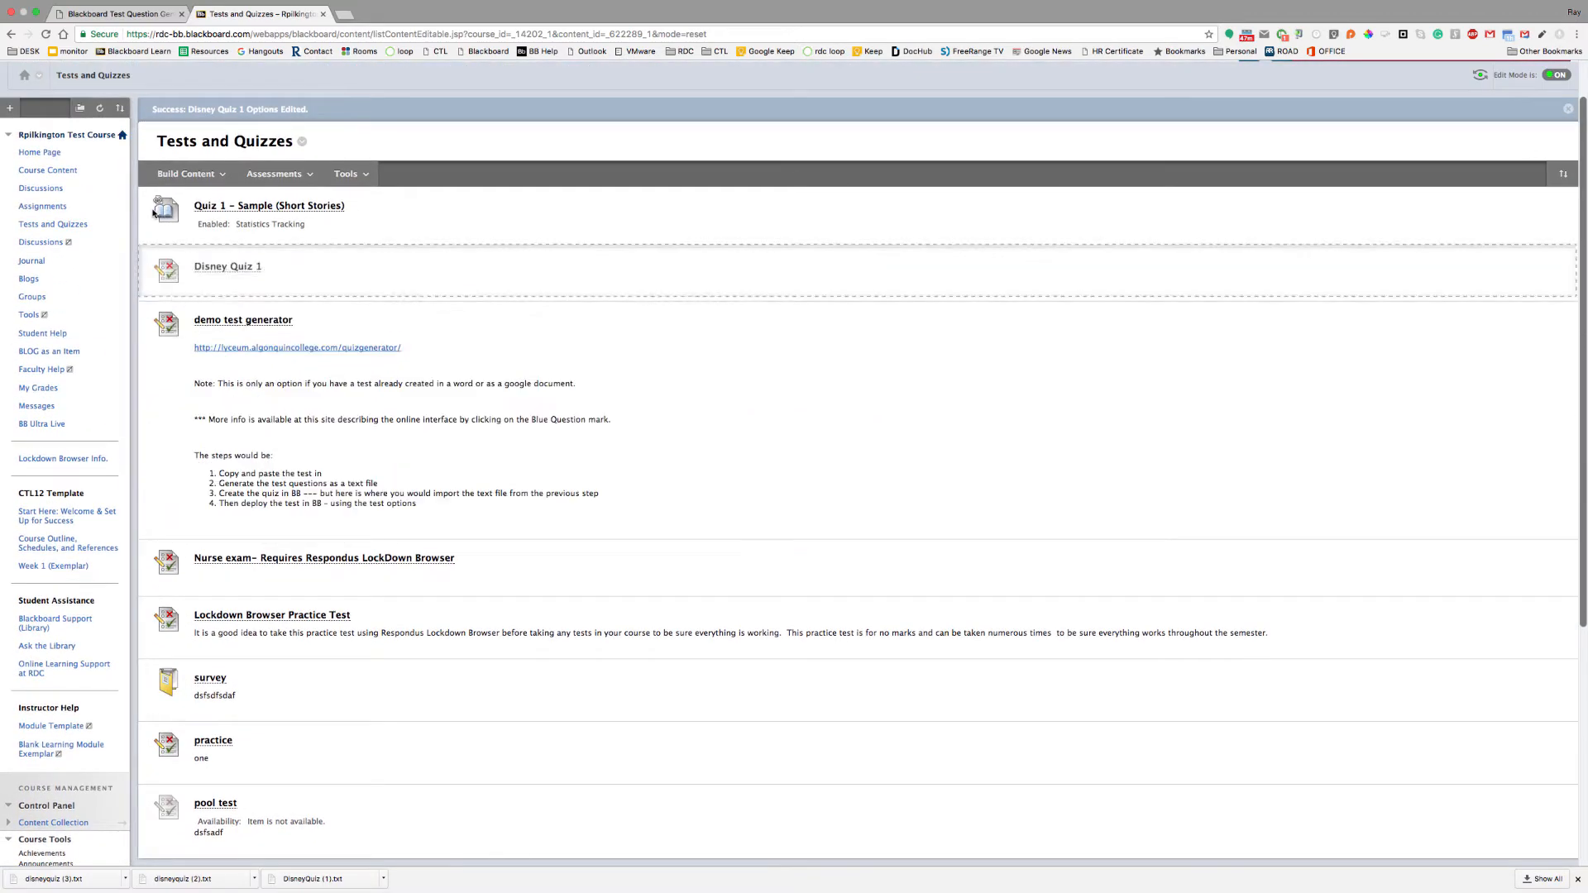
click(186, 173)
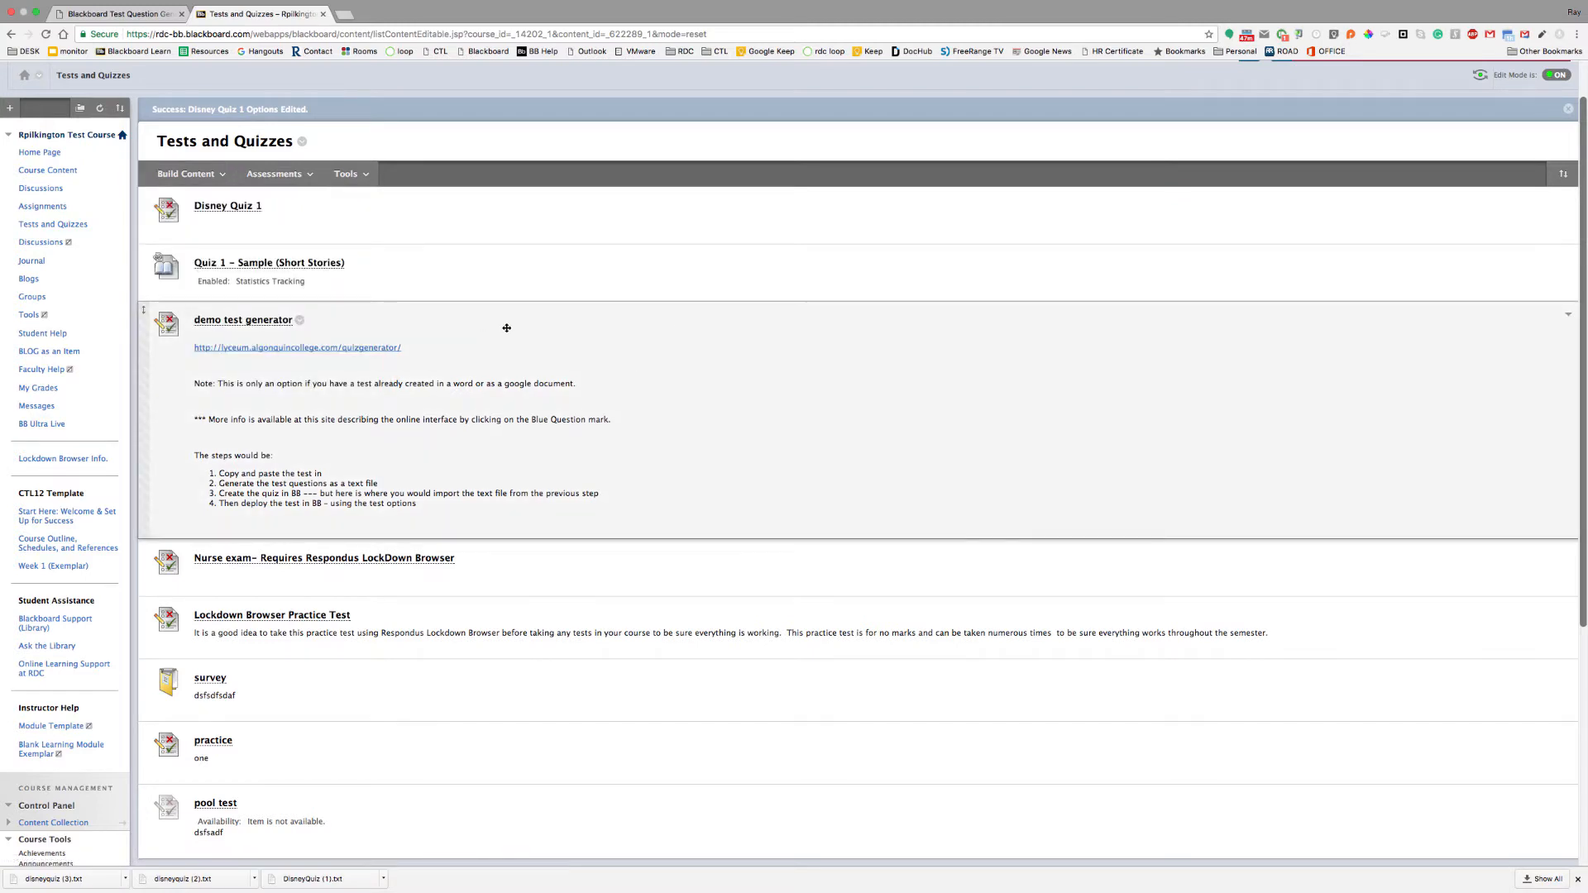
Confirm Disney Quiz 1 is first in Reorder: Content, then launch it in a new tab
click(1563, 174)
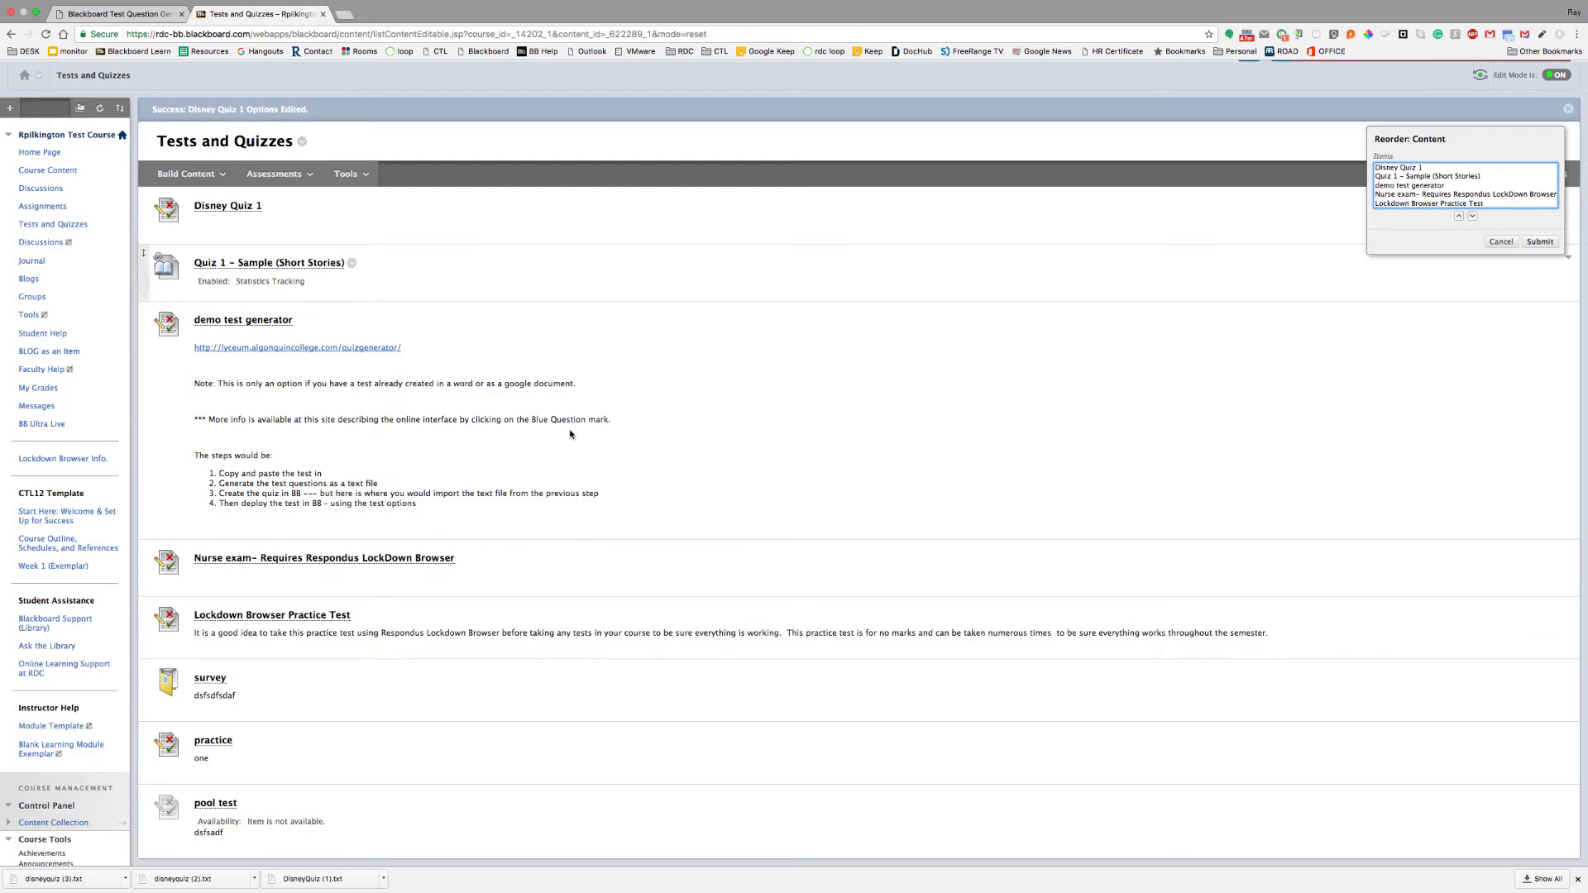
click(282, 228)
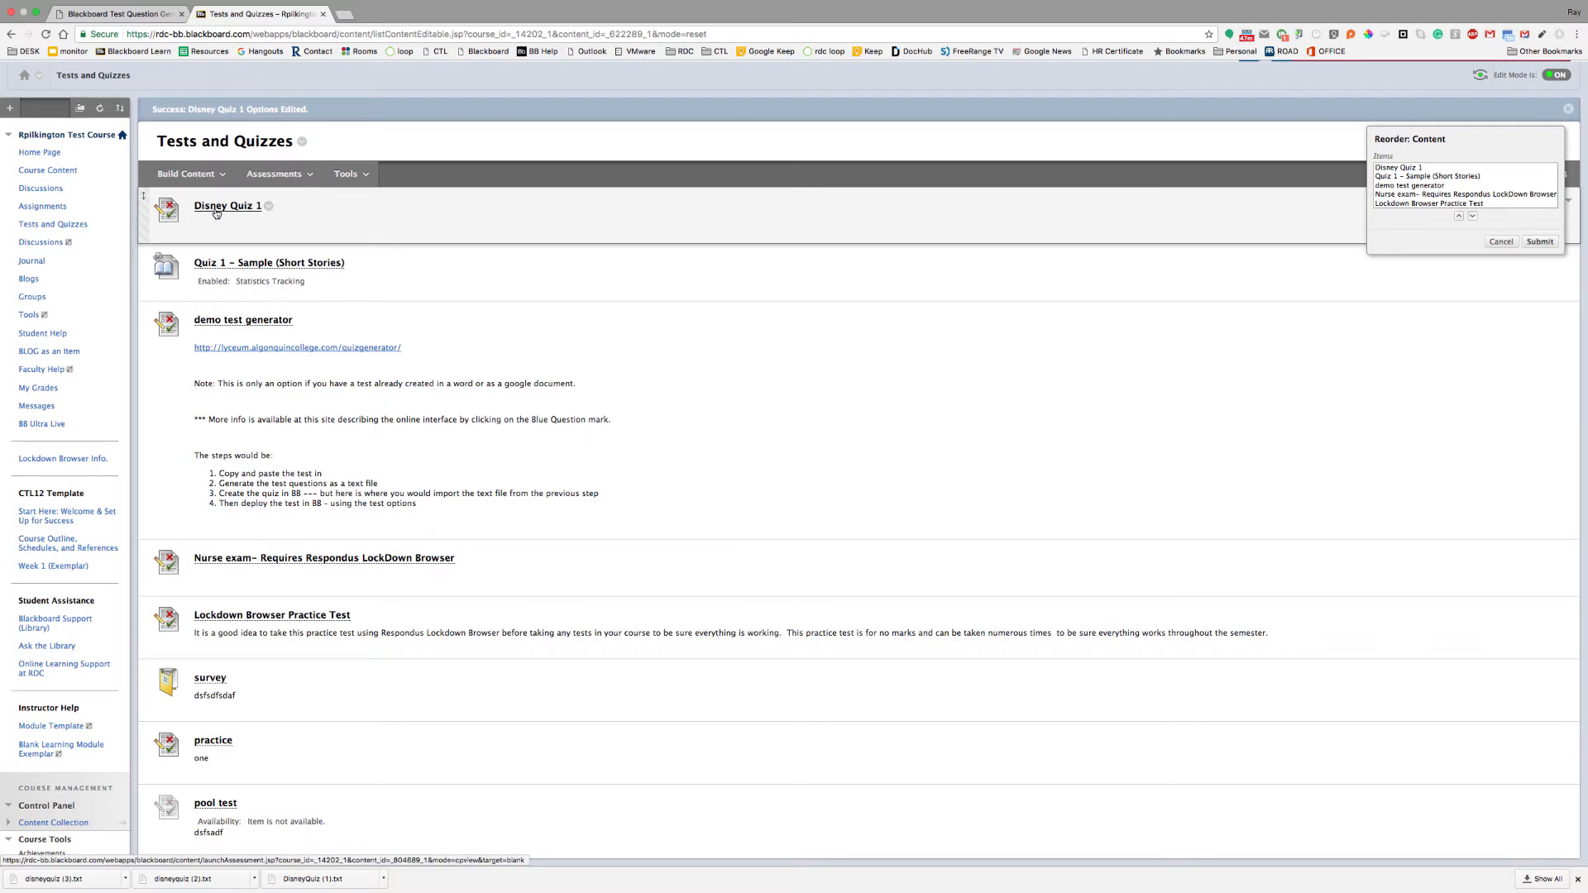
click(212, 207)
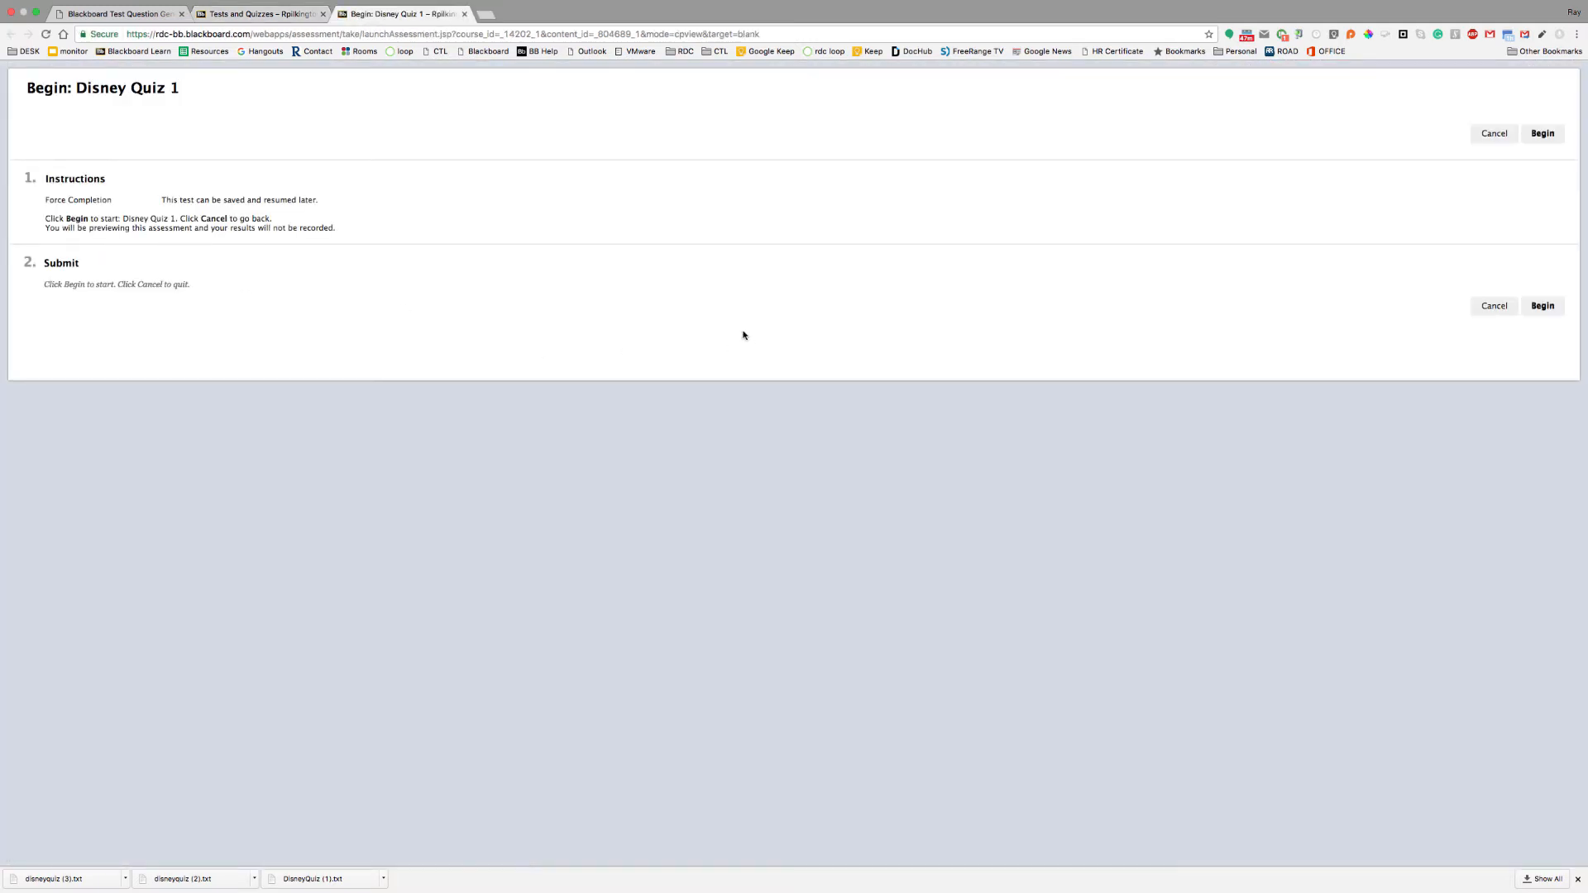
Begin the Disney Quiz 1 preview and submit it, accepting the unanswered-questions warning
click(1542, 306)
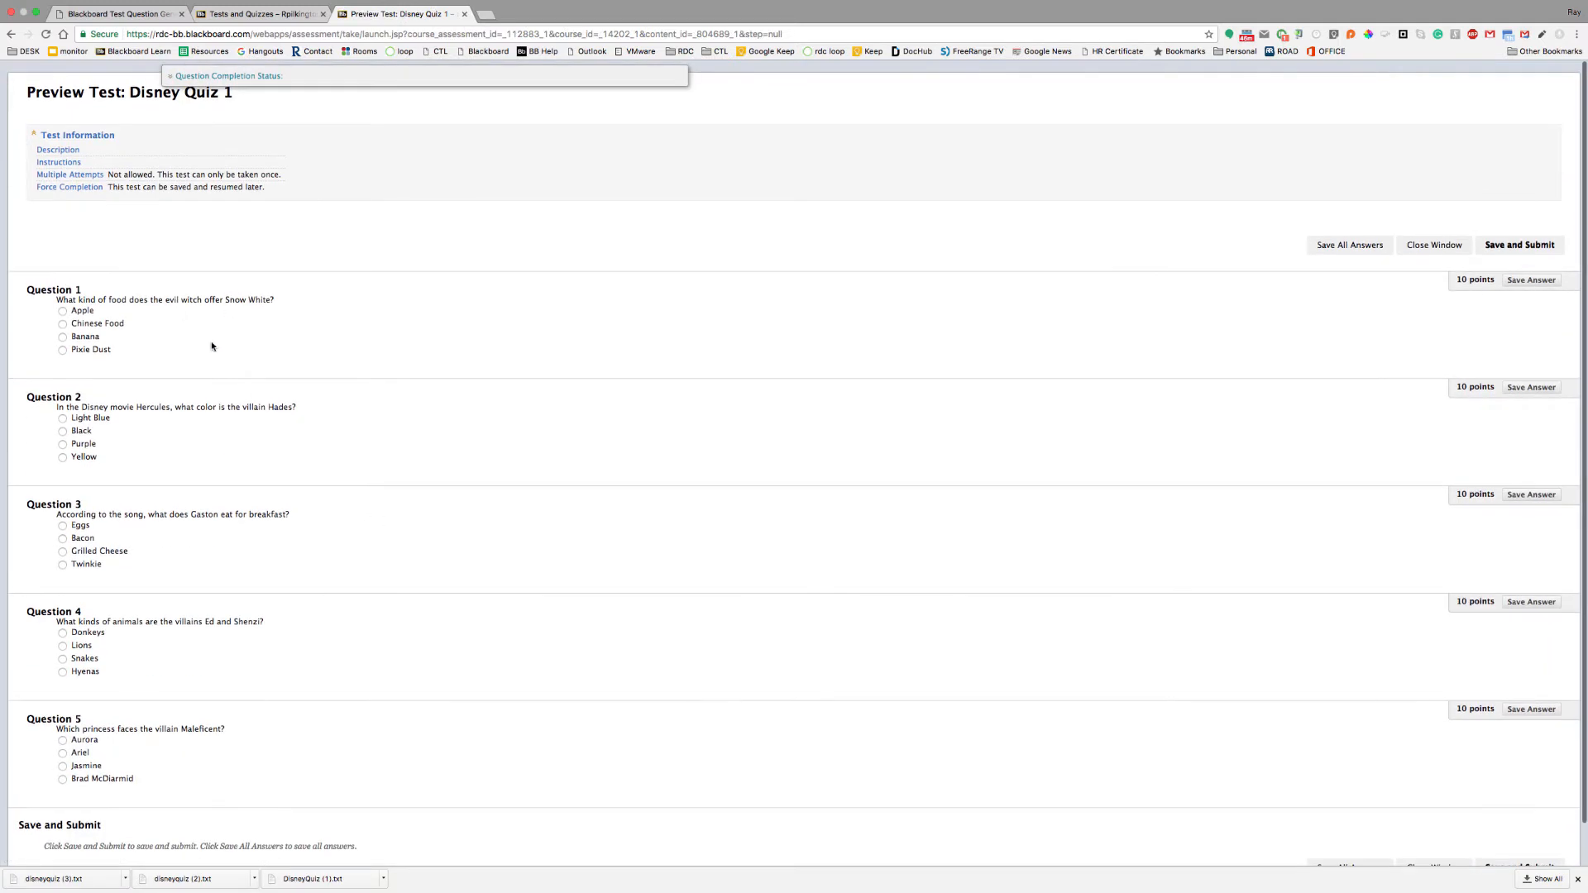
scroll(186, 369, down, 1)
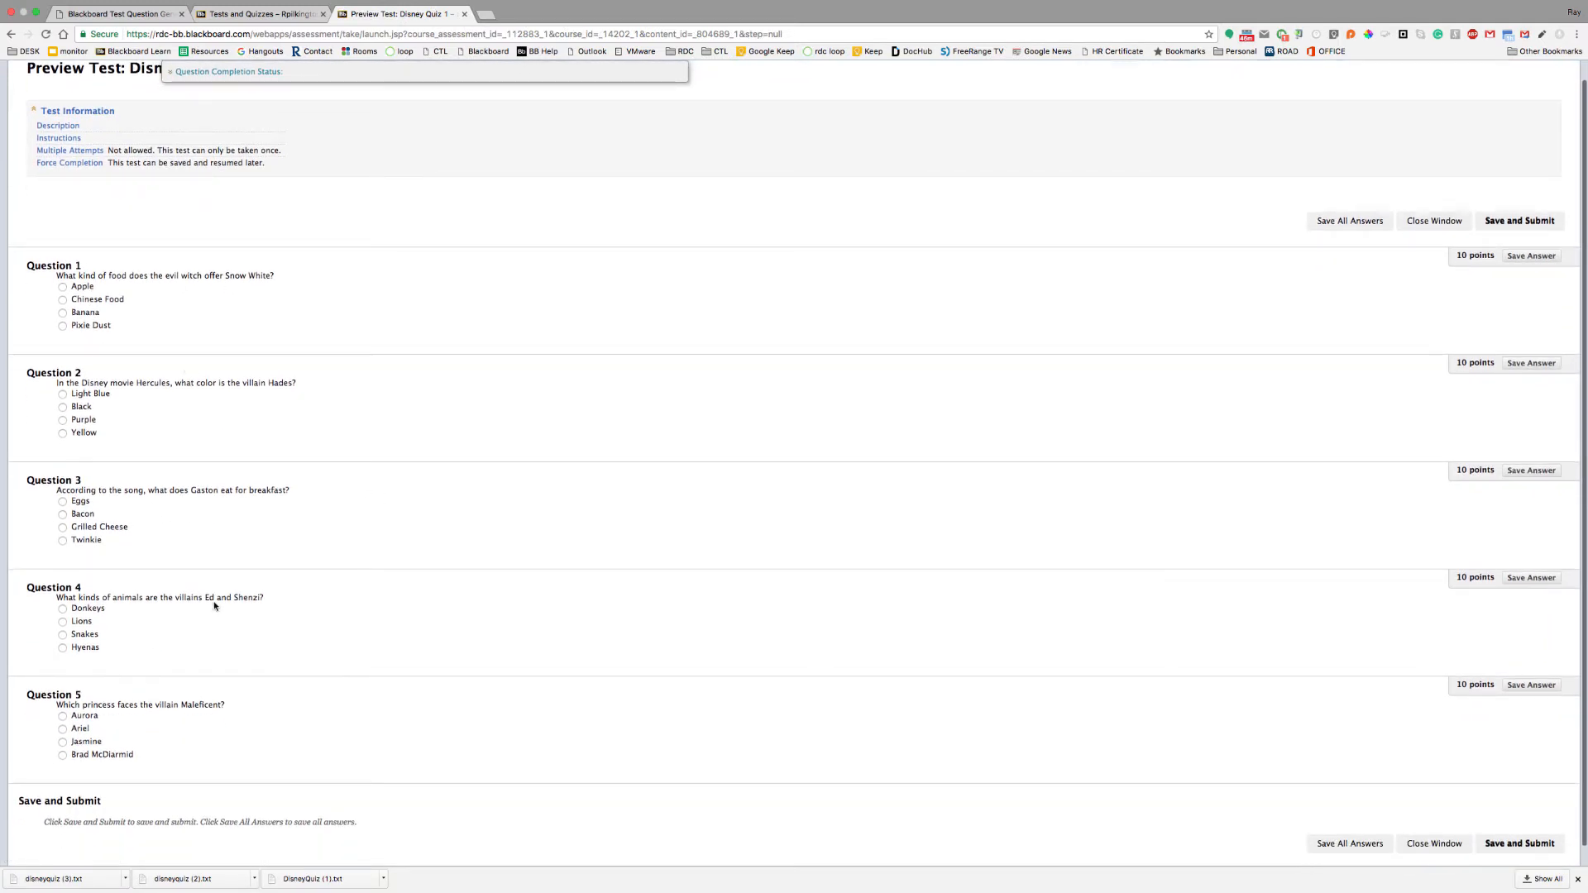
click(1505, 850)
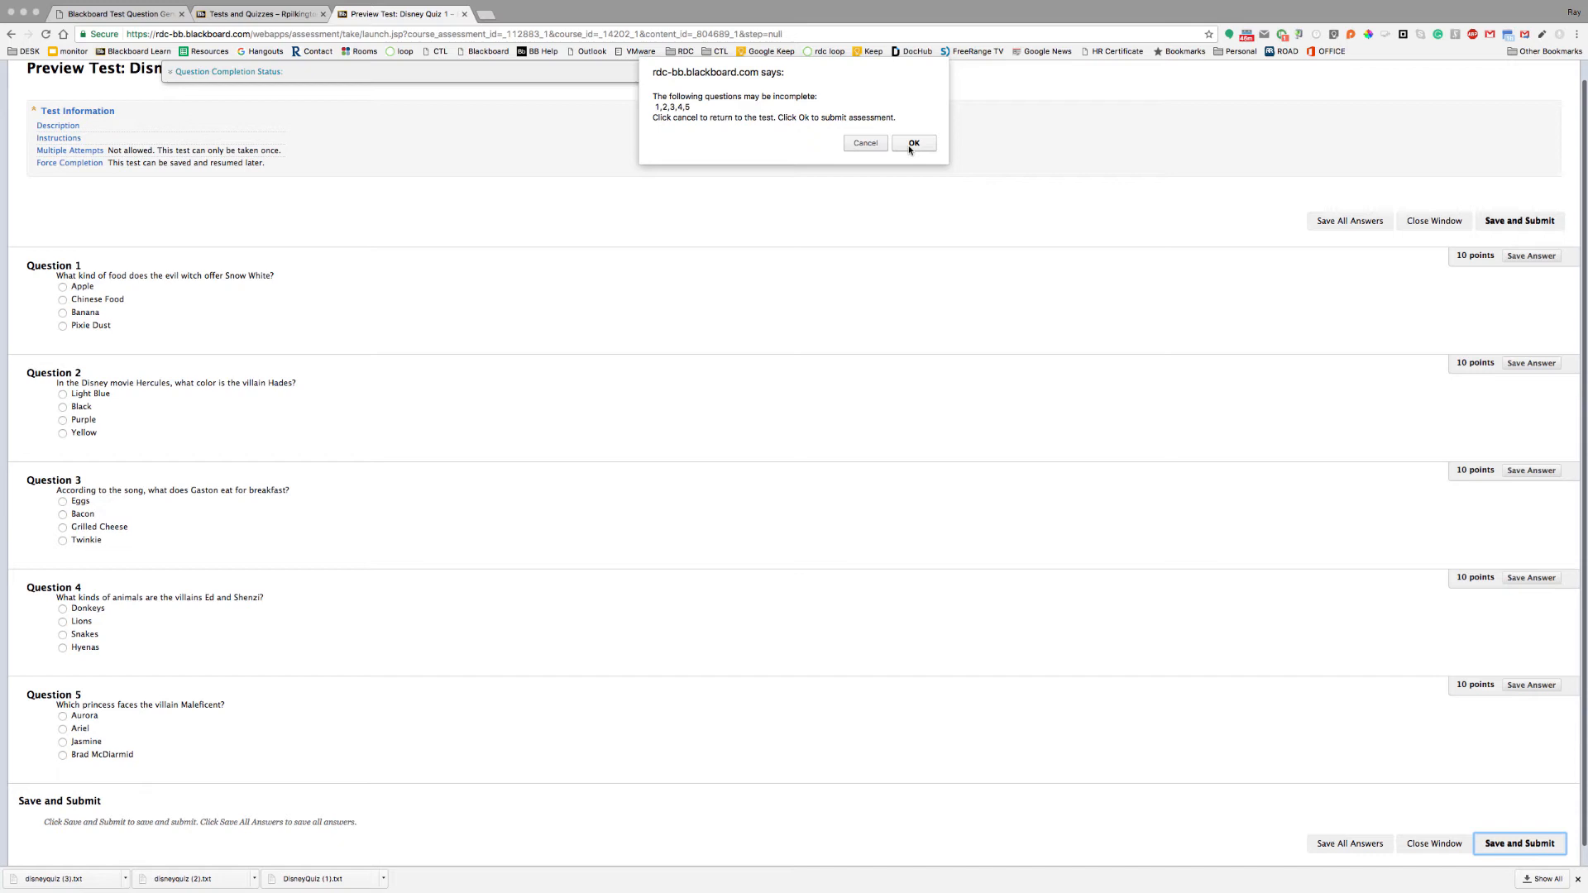
click(910, 147)
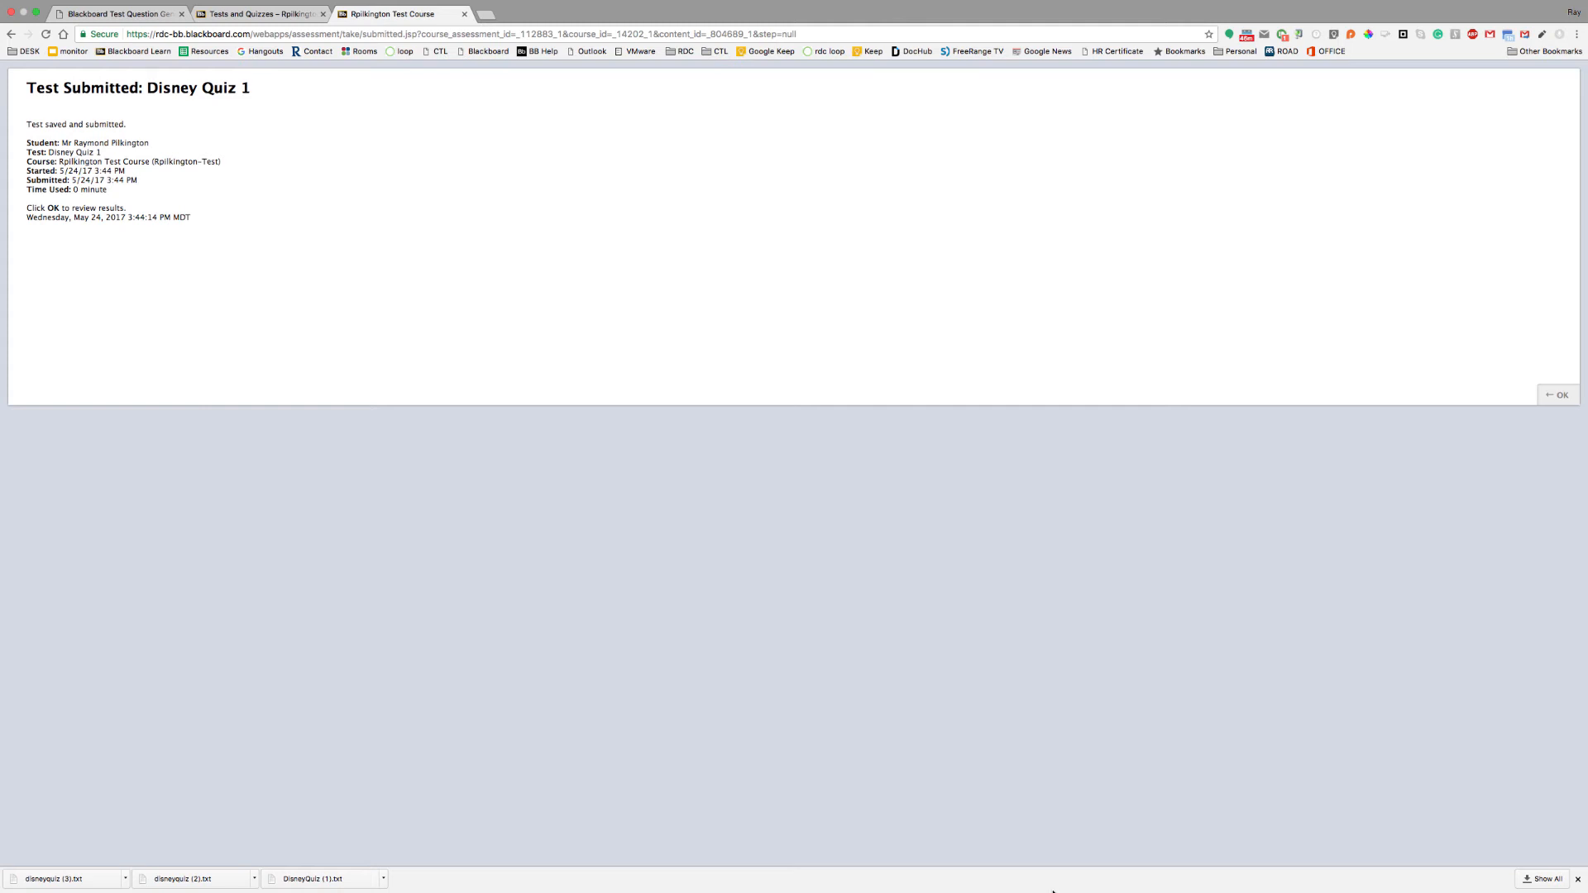
mouse_move(1053, 891)
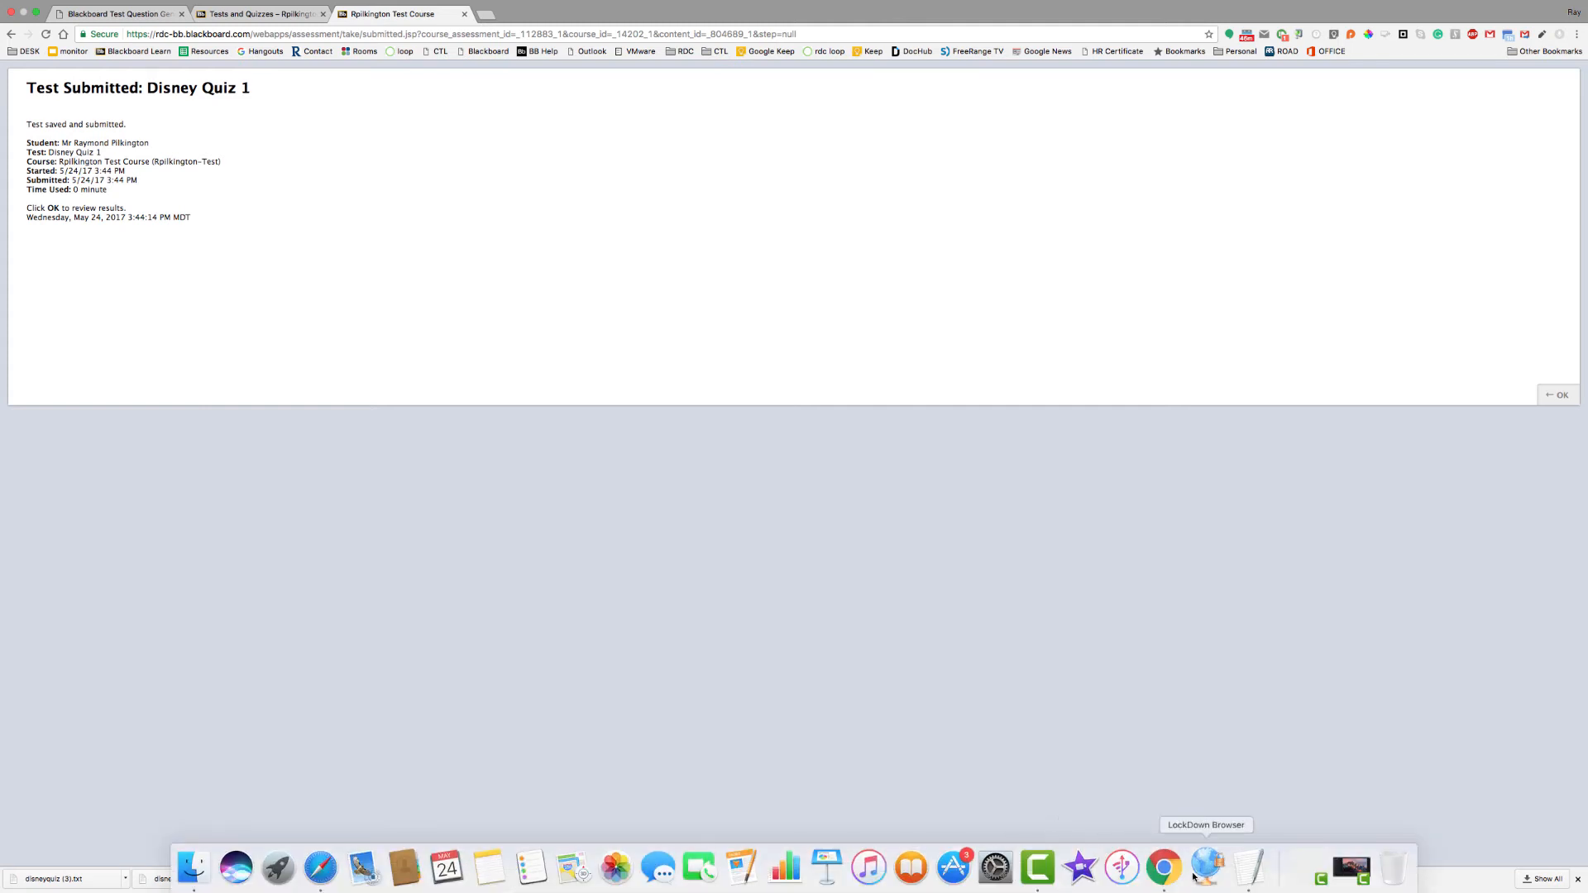